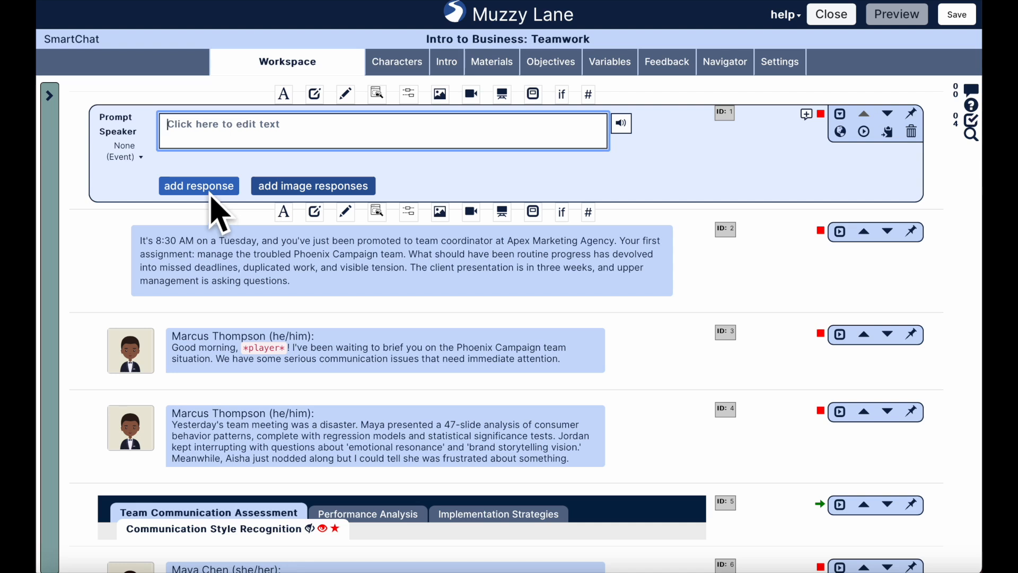
- Add three text responses with feedback to the first prompt, making it a multiple-choice question
left_click(312, 191)
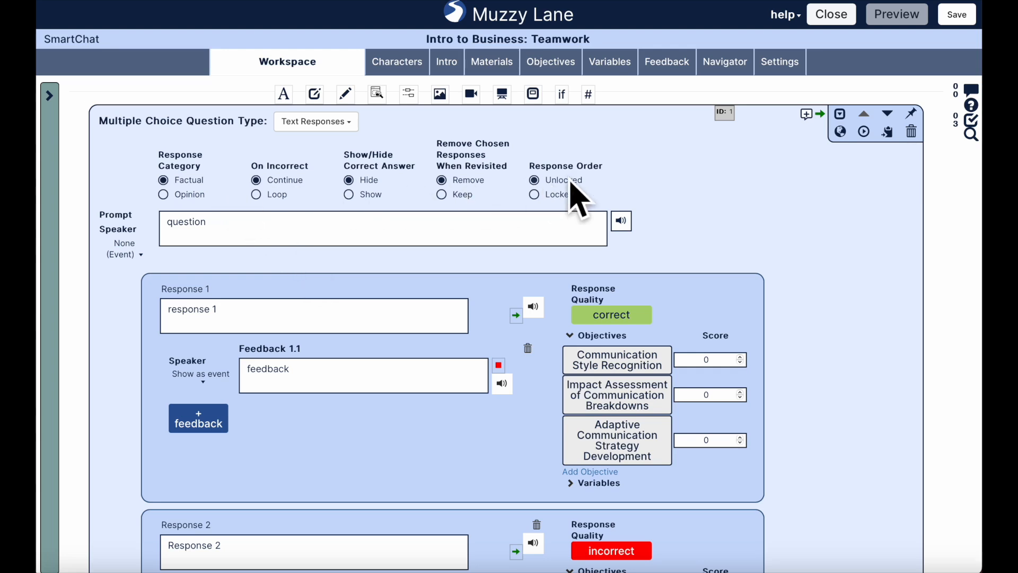
scroll(450, 286, "down", 7)
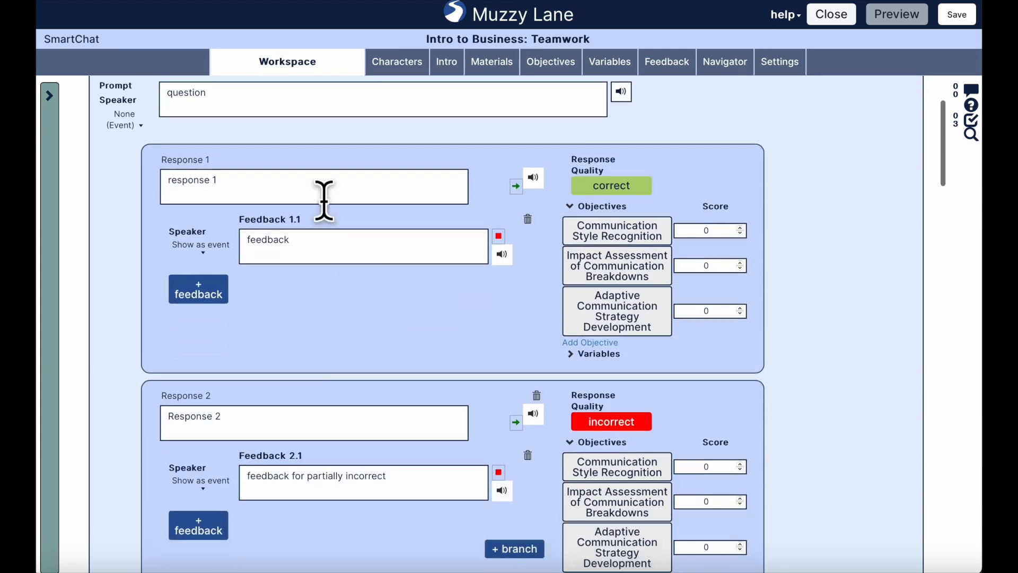
scroll(309, 472, "down", 2)
scroll(309, 472, "up", 5)
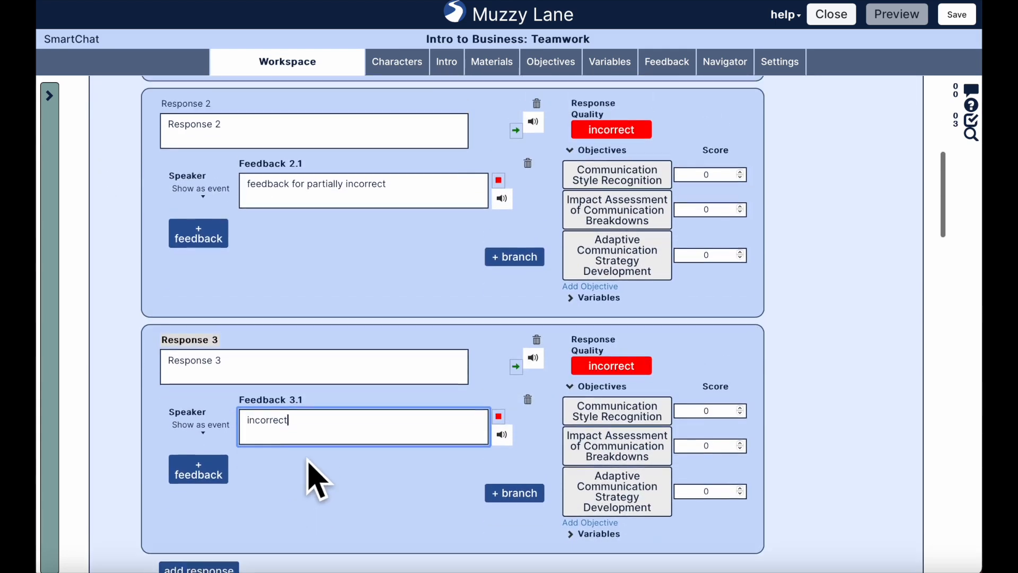
scroll(315, 477, "up", 2)
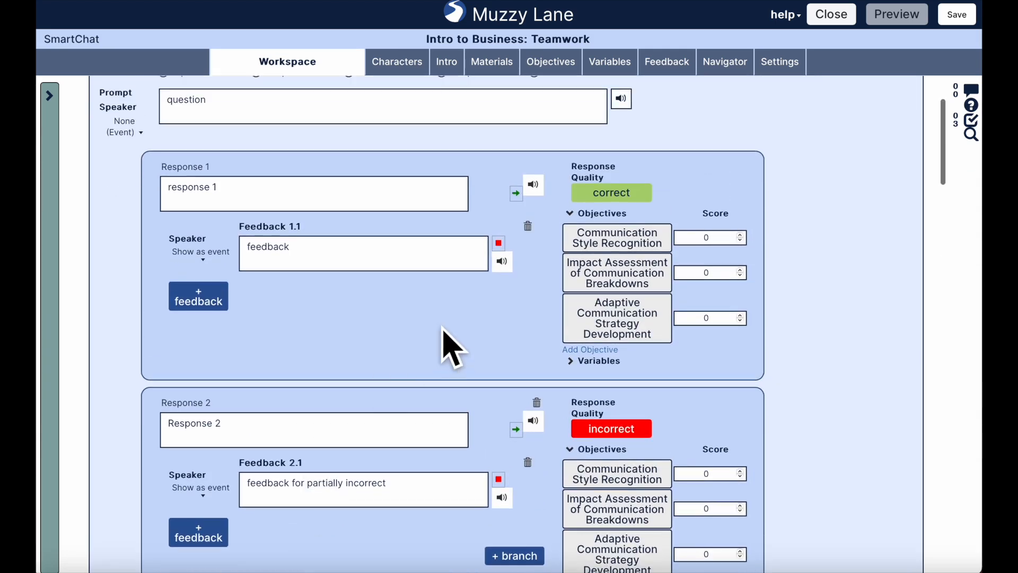
scroll(446, 345, "up", 2)
scroll(432, 323, "down", 1)
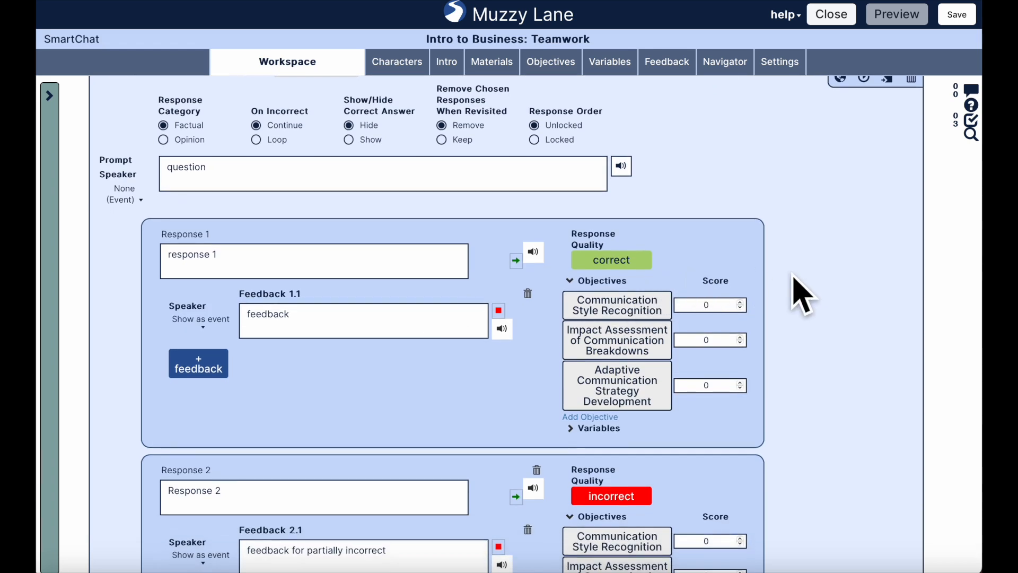
- Set the Communication Style Recognition score to 2 for Response 1 and 1 for Response 2
left_click(741, 306)
type("2")
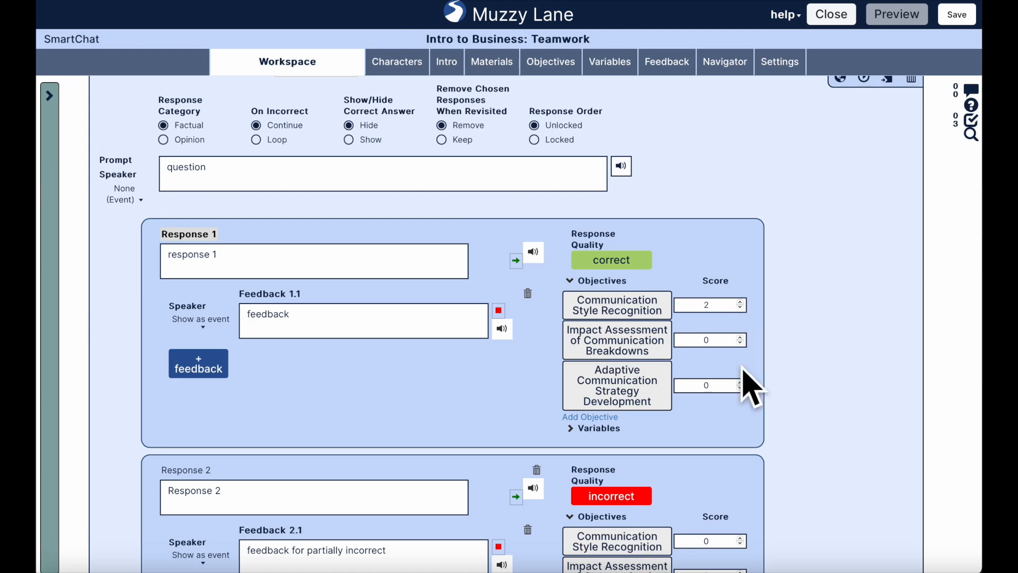
scroll(743, 385, "down", 2)
left_click(724, 440)
type("1")
scroll(762, 448, "down", 1)
scroll(766, 462, "down", 2)
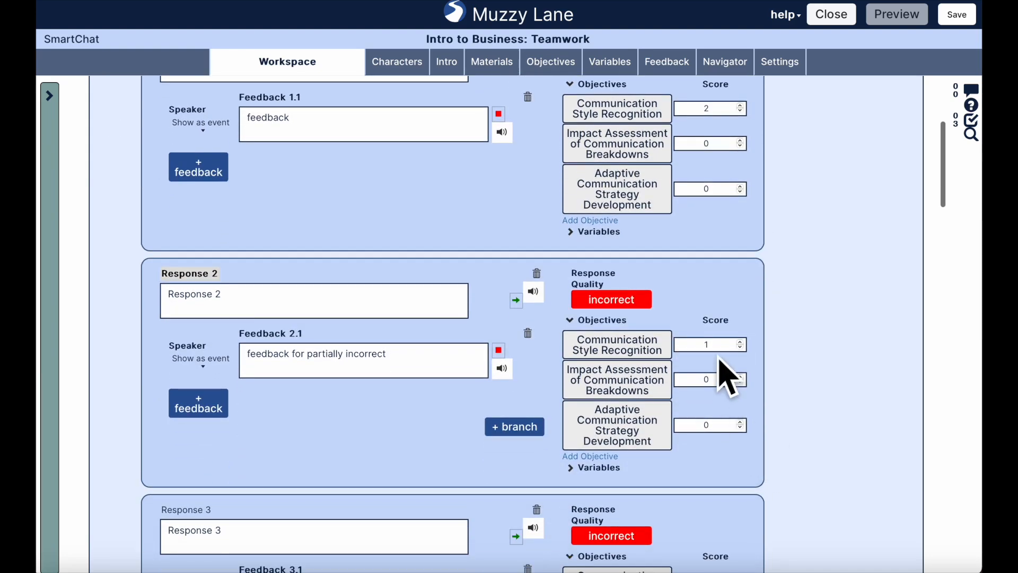
- Toggle Response 3's quality rating and return it to incorrect
scroll(734, 415, "down", 3)
left_click(647, 375)
left_click(639, 374)
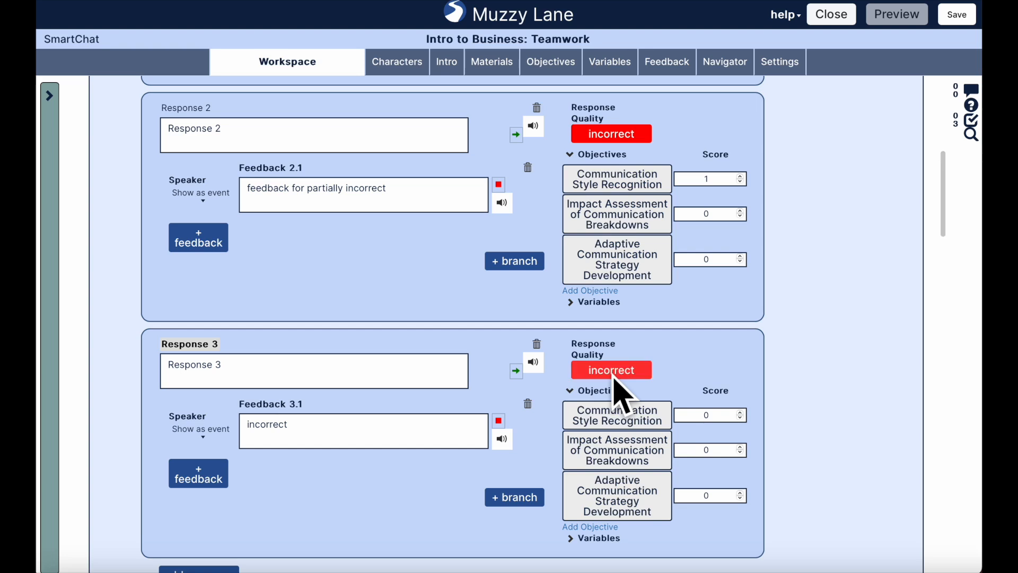
- Switch the question's response category between Factual and Opinion, ending on Factual
scroll(795, 405, "up", 1)
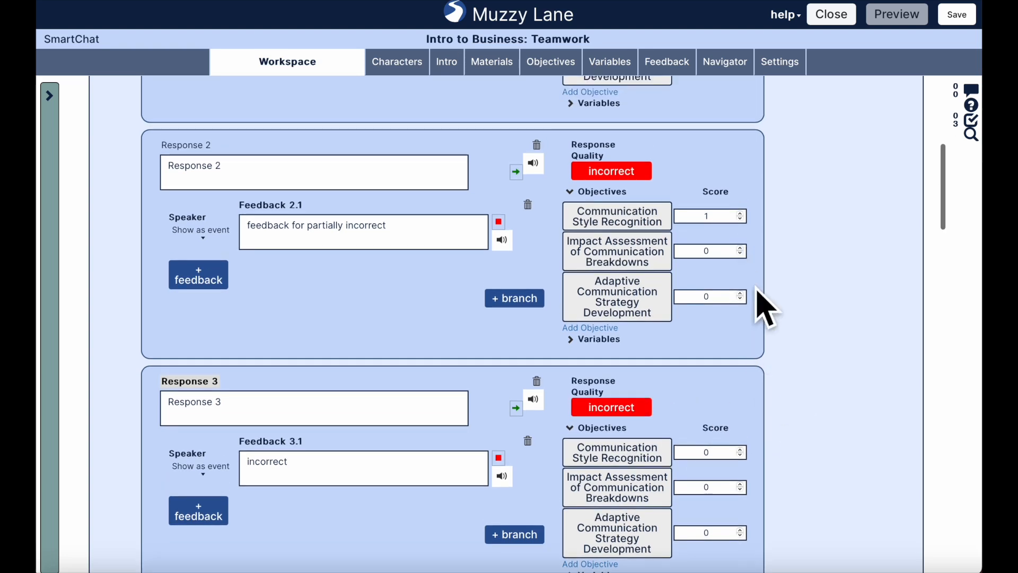
scroll(758, 334, "up", 3)
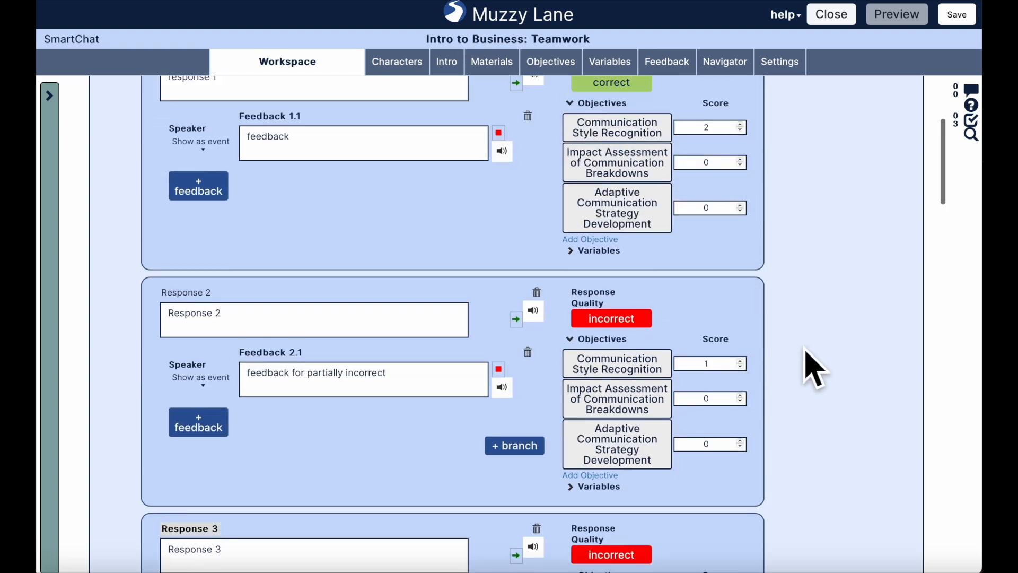
scroll(813, 370, "up", 5)
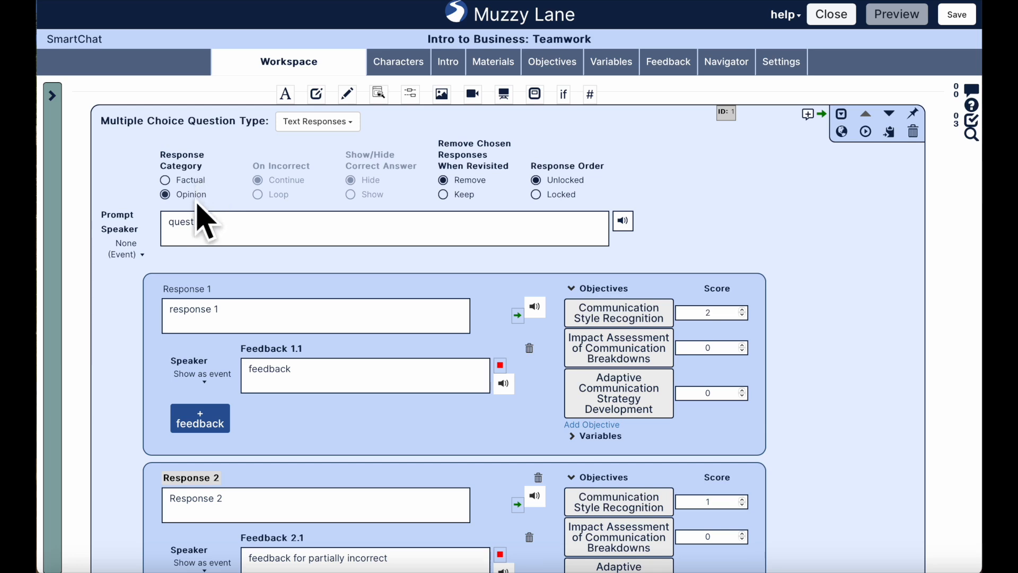
left_click(178, 182)
left_click(180, 195)
left_click(178, 182)
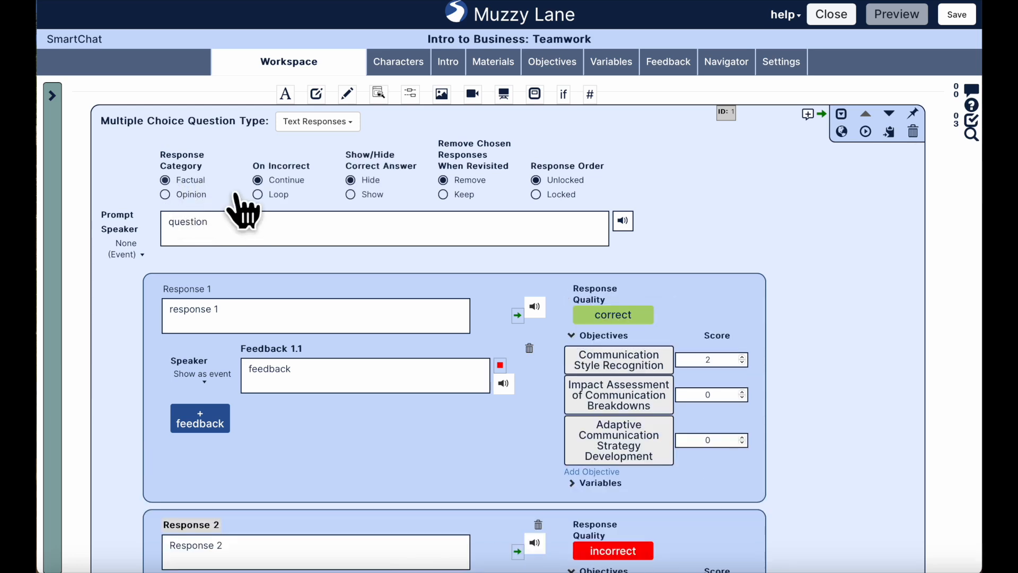
- Change Response 2's quality to correct and return it to incorrect
scroll(488, 397, "down", 1)
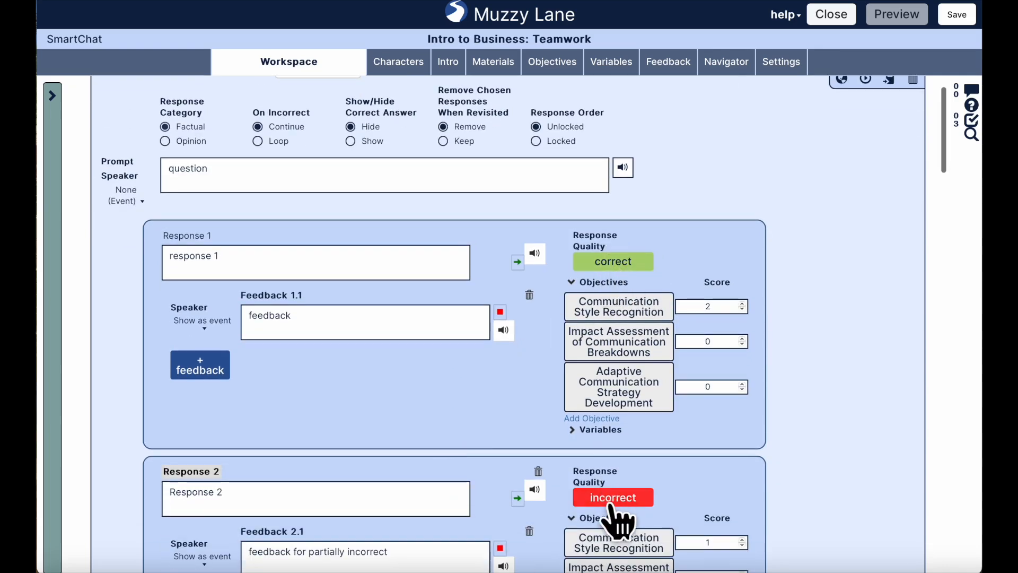
scroll(618, 517, "down", 2)
left_click(639, 403)
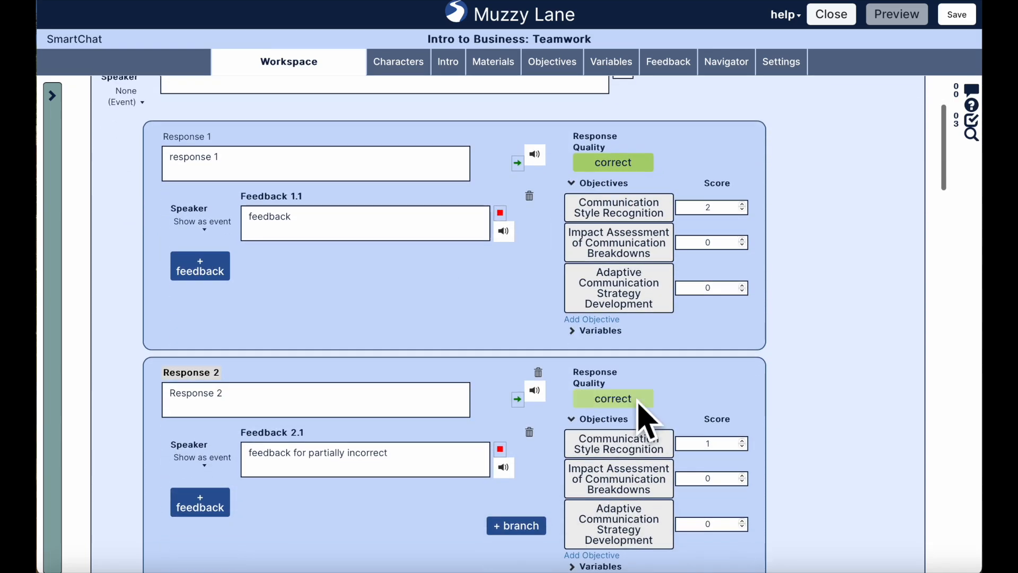
left_click(640, 404)
- Set the response category to Opinion and look over the options of all the responses
scroll(638, 404, "up", 2)
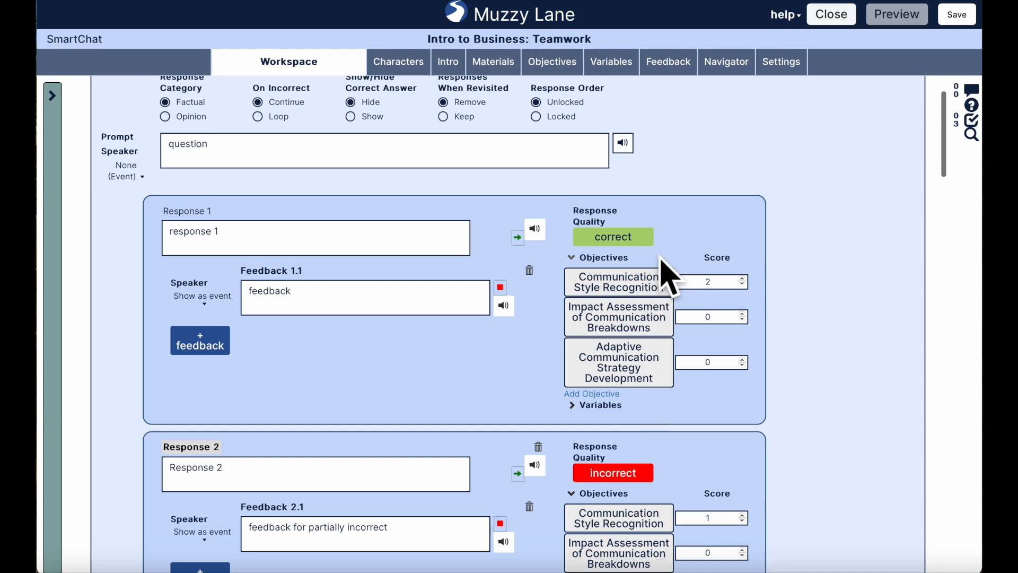
scroll(660, 268, "up", 2)
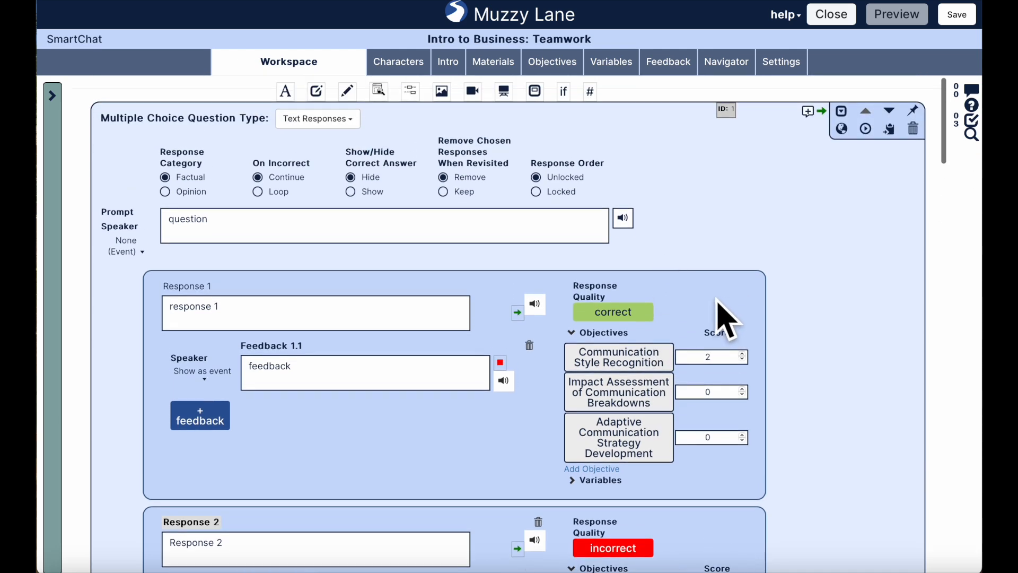
left_click(165, 191)
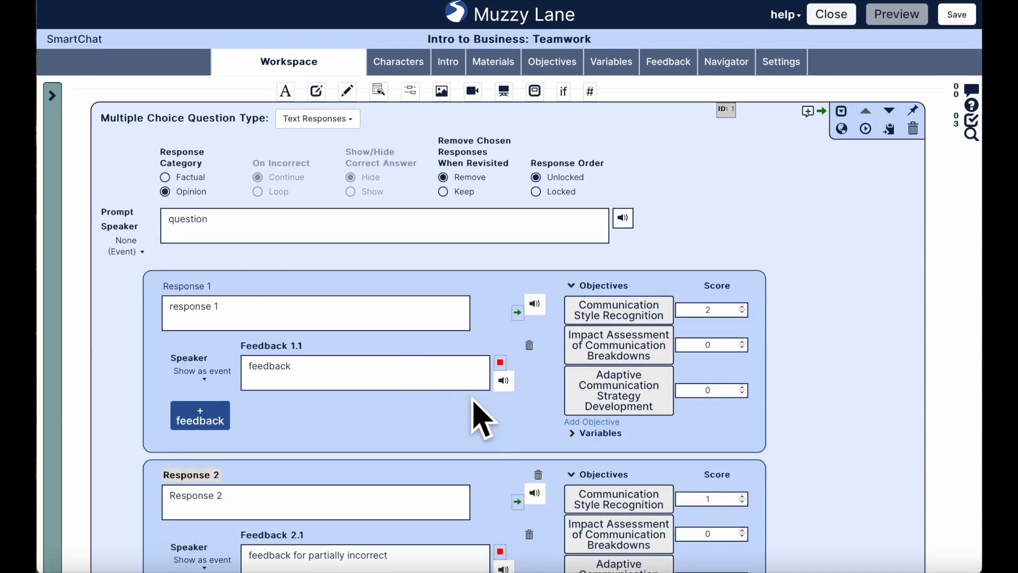
scroll(493, 445, "down", 5)
scroll(563, 453, "down", 5)
scroll(562, 454, "up", 10)
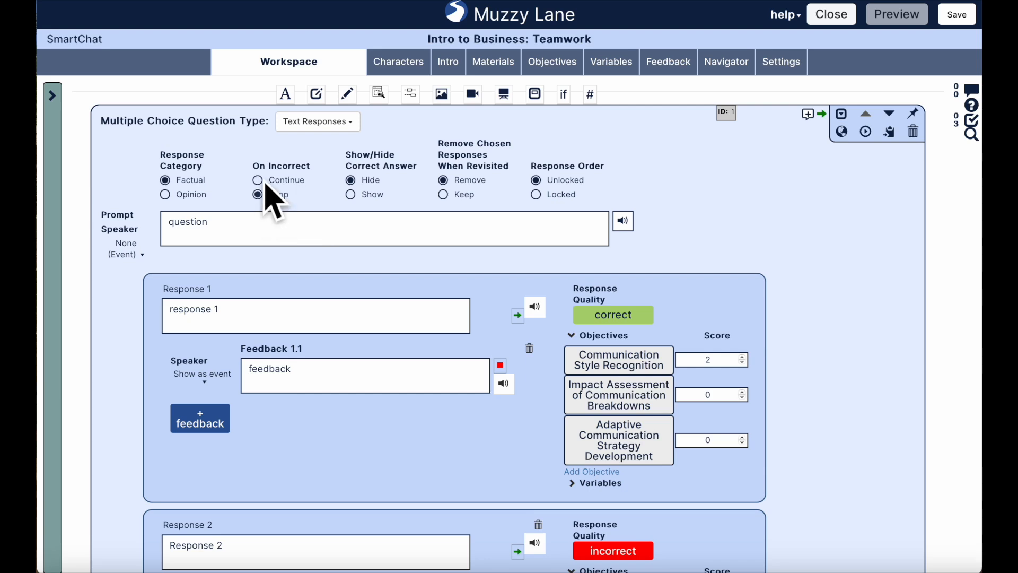
- Set the question's On Incorrect behaviour to Loop
scroll(329, 212, "down", 2)
scroll(328, 214, "up", 2)
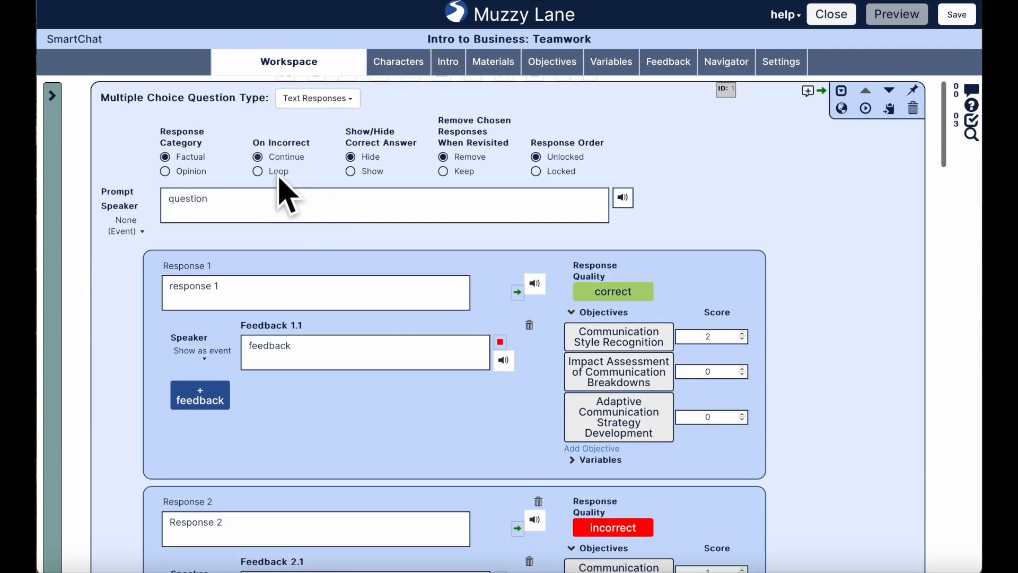
left_click(258, 170)
- Append ", try again" to the feedback texts of Response 2 and Response 3
scroll(318, 231, "down", 5)
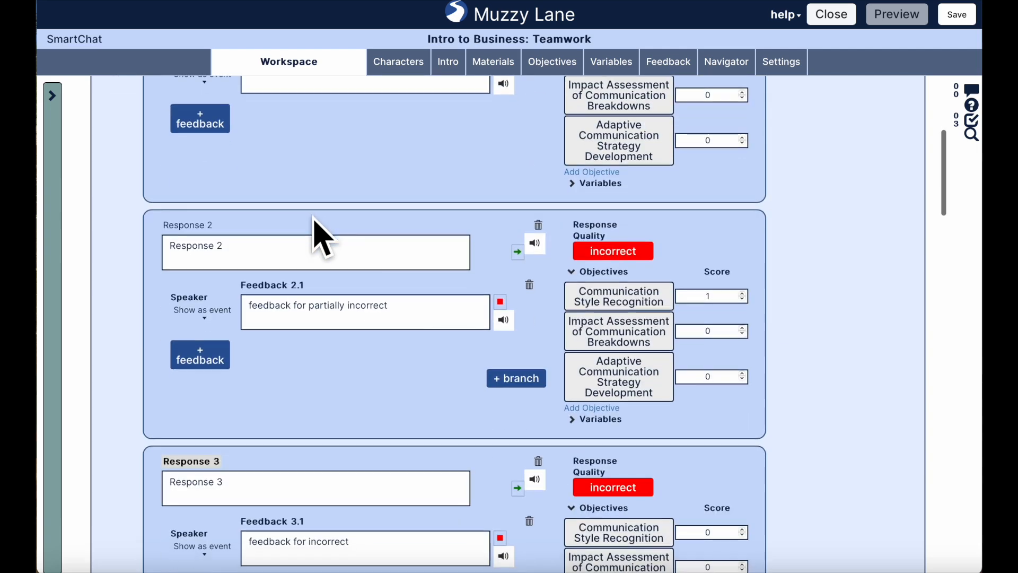
left_click(412, 312)
type(", try")
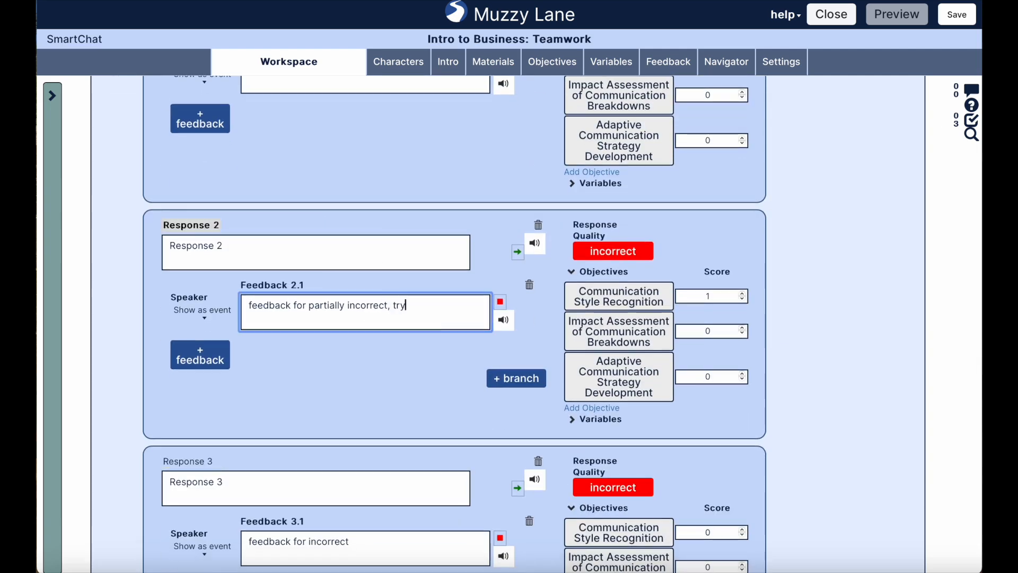
type(" again")
scroll(408, 352, "down", 3)
left_click(386, 420)
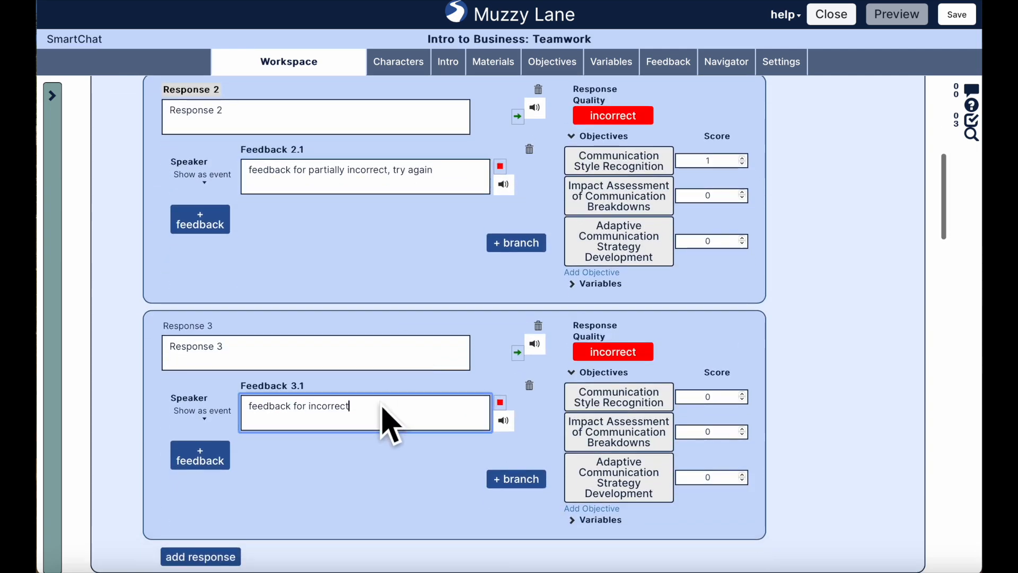
type(", try again")
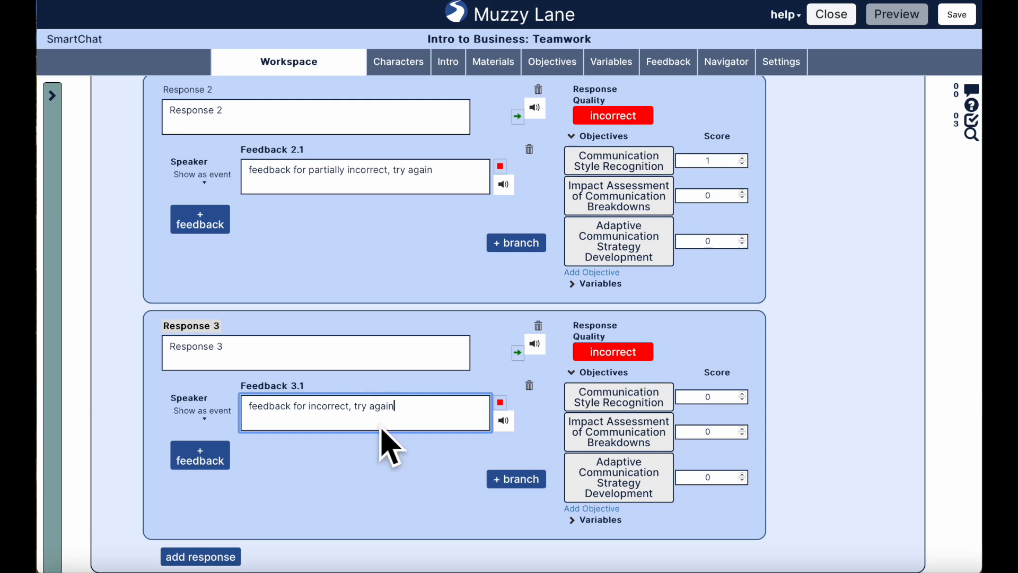
scroll(411, 475, "up", 5)
scroll(409, 454, "up", 3)
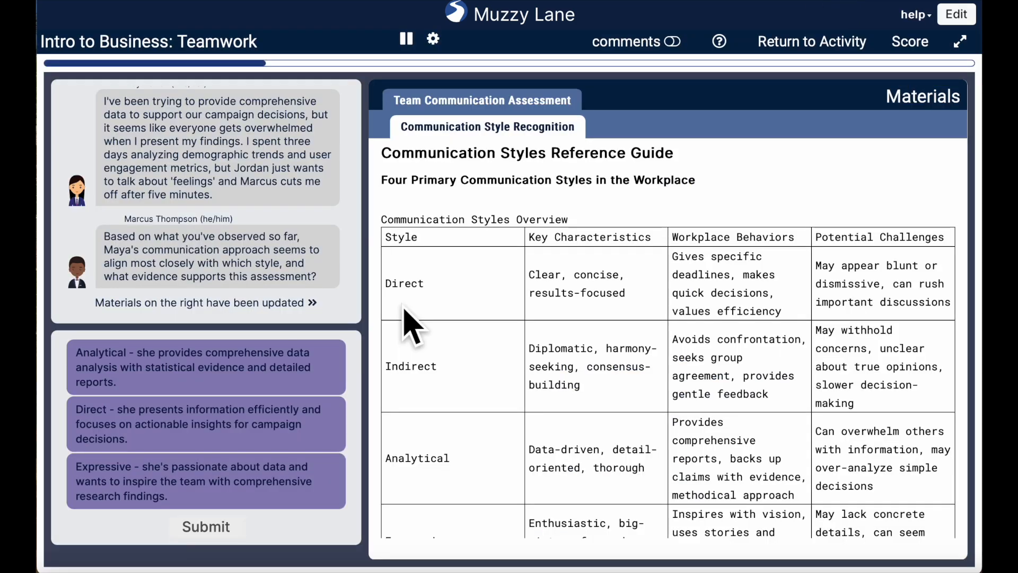
- In the activity preview, submit the "Direct" answer about Maya's communication style and continue past the feedback
left_click(305, 419)
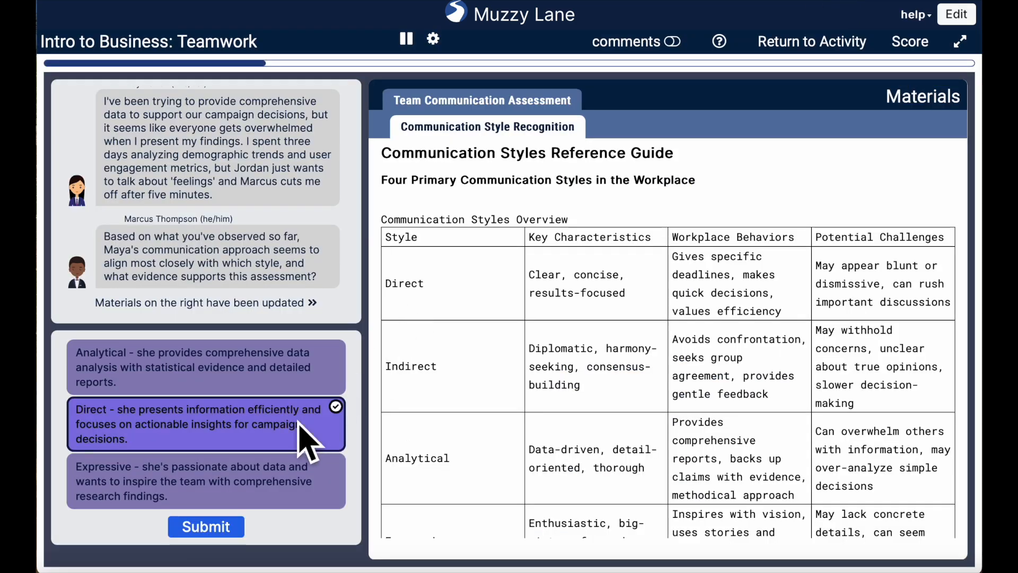
left_click(237, 530)
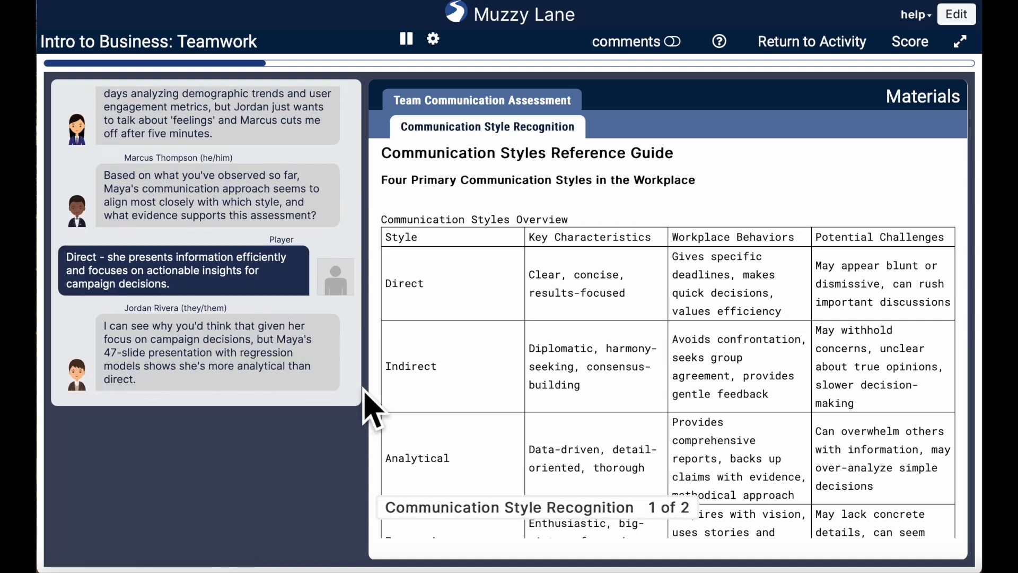
left_click(238, 403)
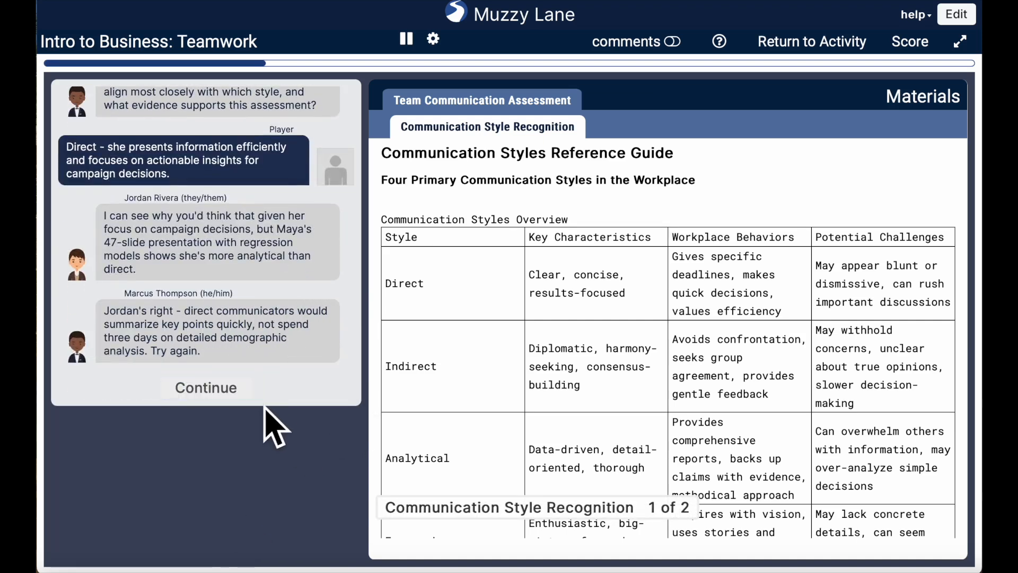
left_click(228, 387)
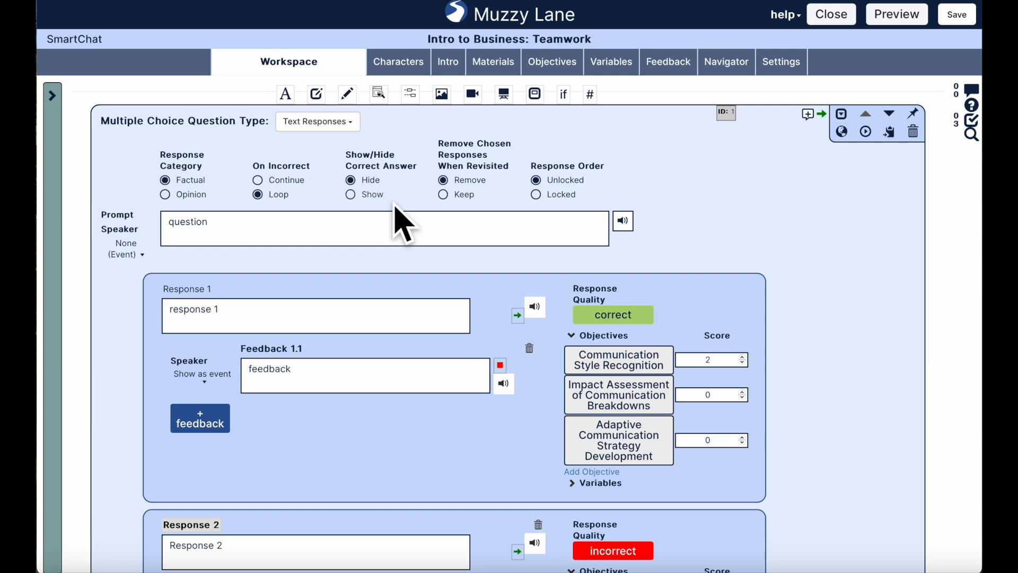
- Delete the "correct answer is ____" wording from Response 2's feedback in the workspace
scroll(389, 271, "down", 5)
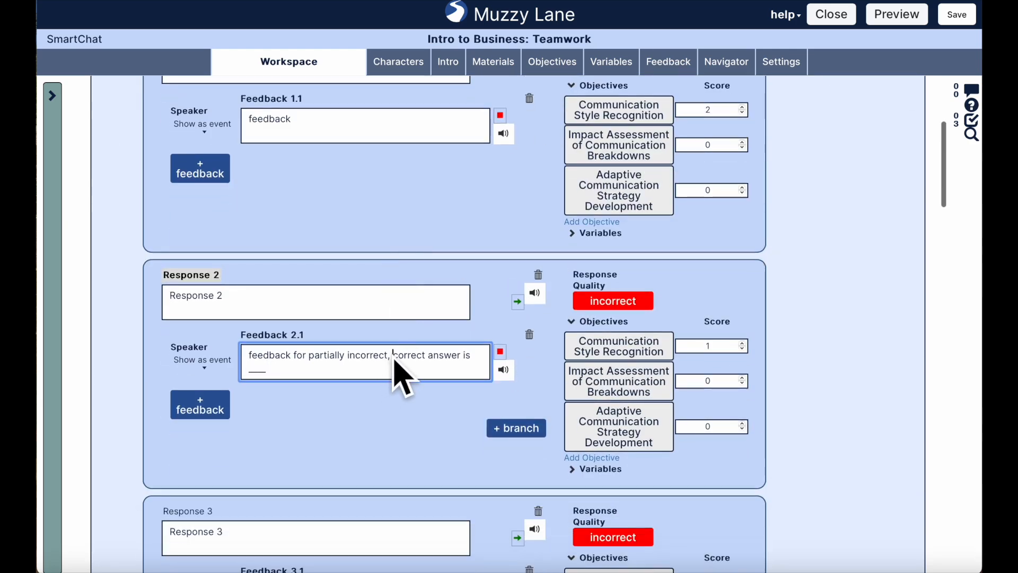
left_click_drag(395, 361, 416, 387)
key("BackSpace")
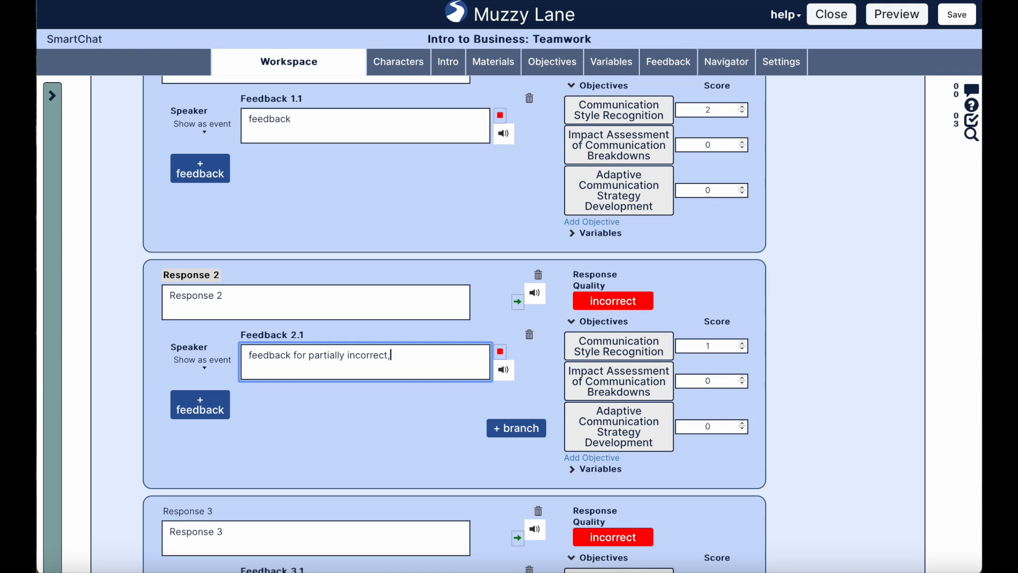
- Submit the "Direct" answer again in the activity preview
scroll(403, 318, "up", 5)
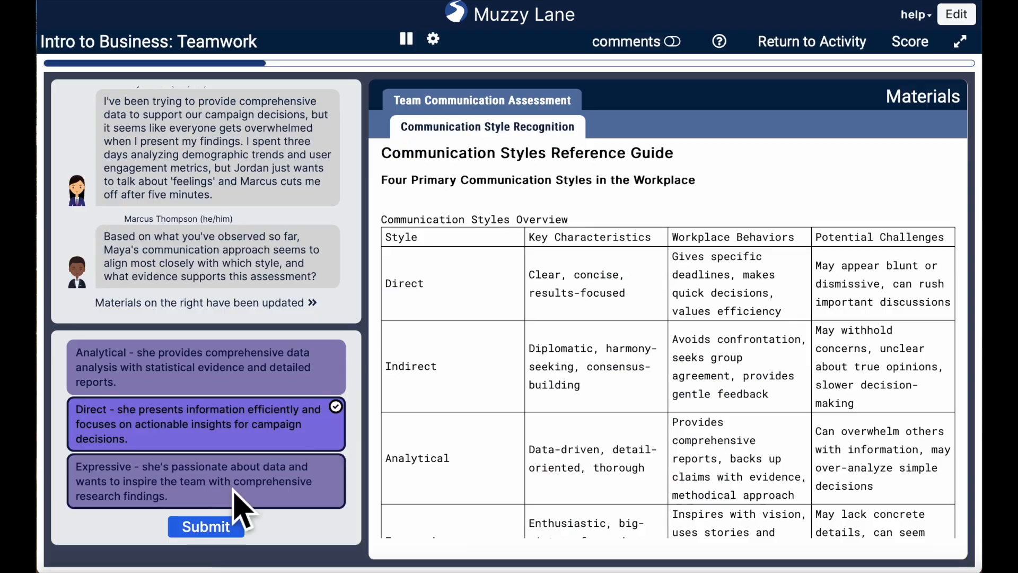
left_click(223, 524)
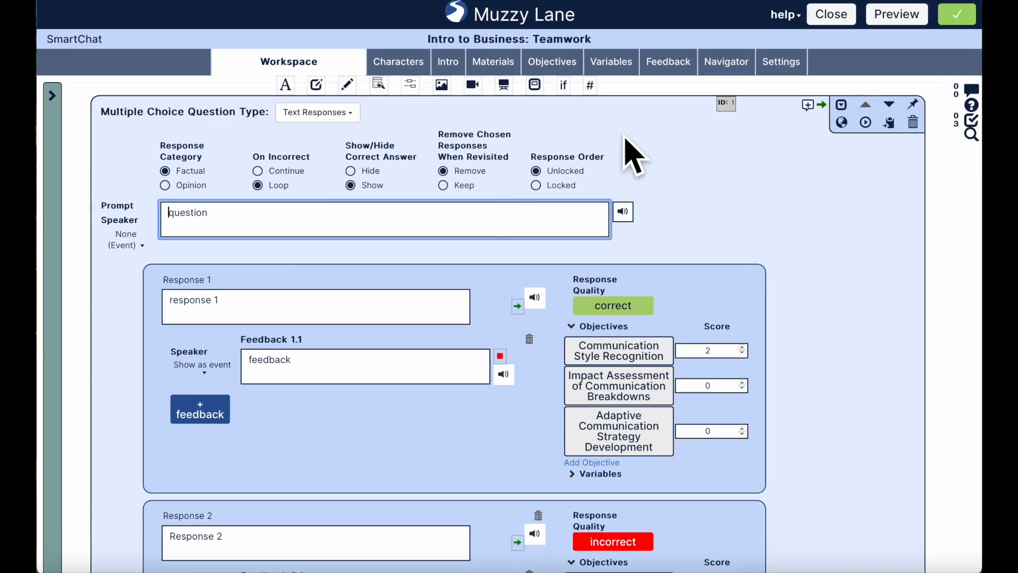
- Check the Random Response Order option in the activity settings, then return to the multiple-choice question in the workspace
left_click(789, 62)
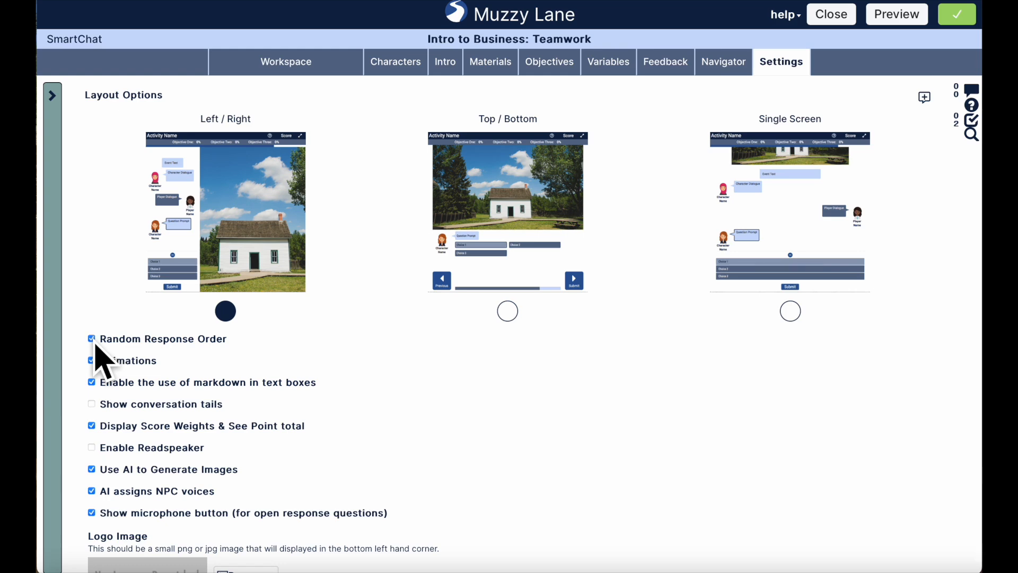
left_click(290, 62)
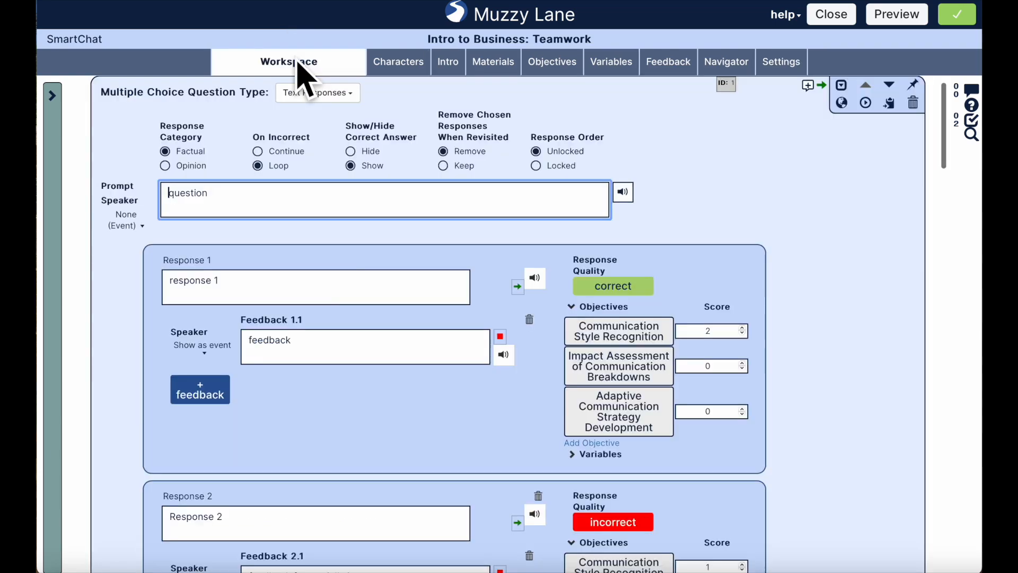
scroll(320, 288, "down", 3)
scroll(323, 297, "up", 4)
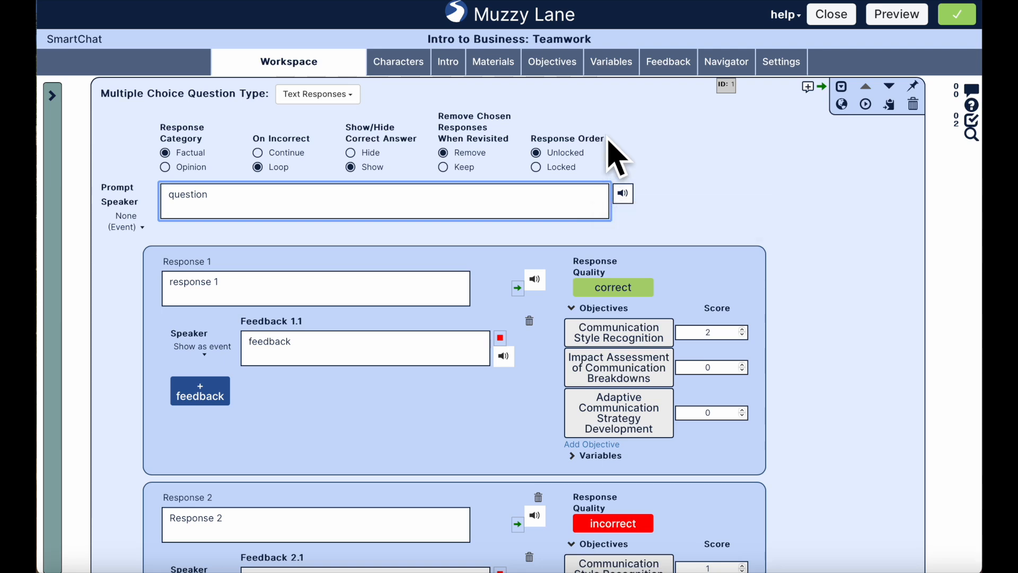
- Set the text question's response order to Locked and open the activity settings
left_click(537, 170)
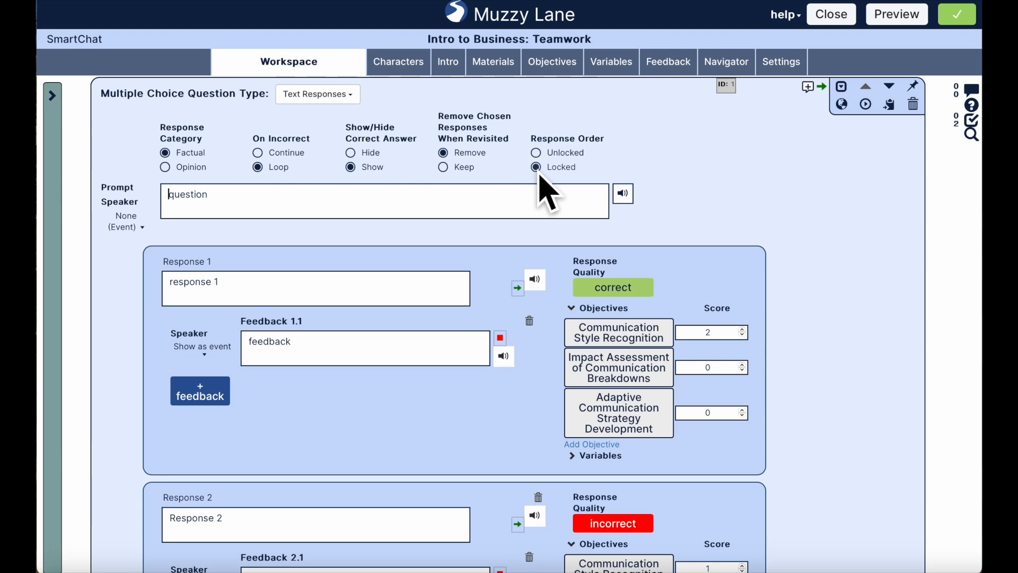
left_click(780, 61)
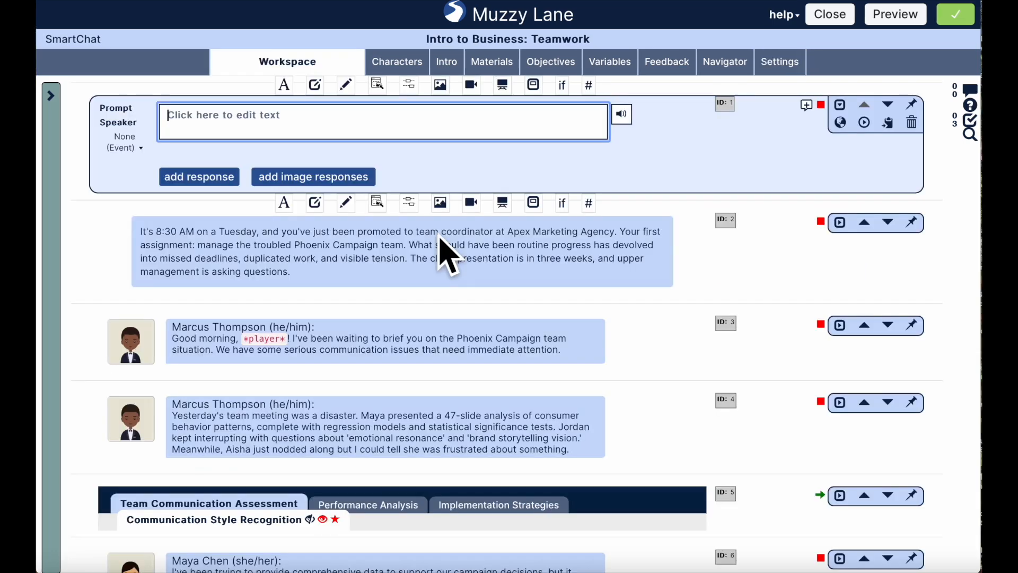
- Add image responses to the empty question prompt and look over the question's options
left_click(358, 182)
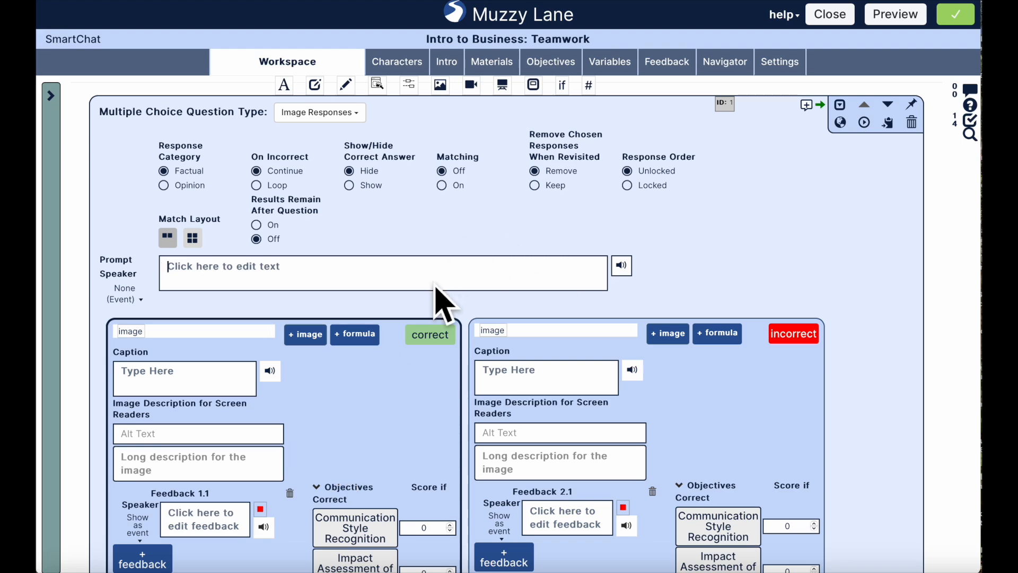
scroll(432, 364, "down", 3)
scroll(433, 244, "up", 2)
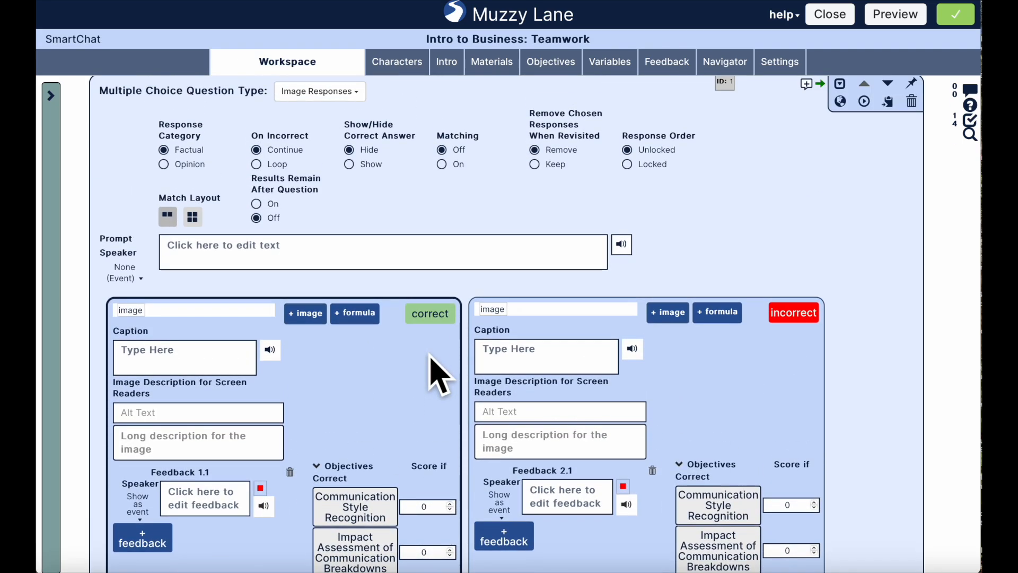
scroll(307, 363, "down", 1)
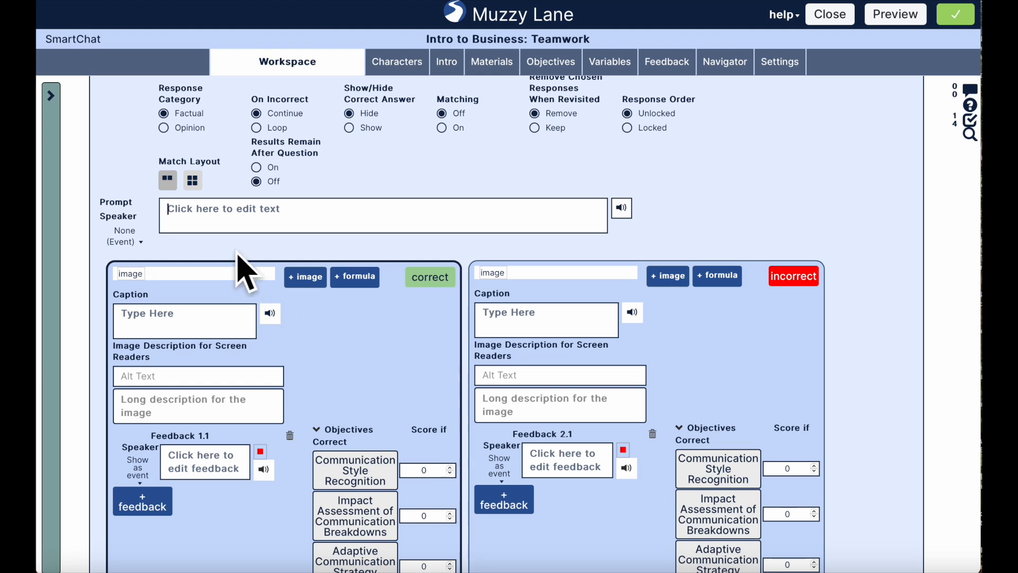
- Examine the match layout choices and the four image response blocks of the question
left_click(192, 180)
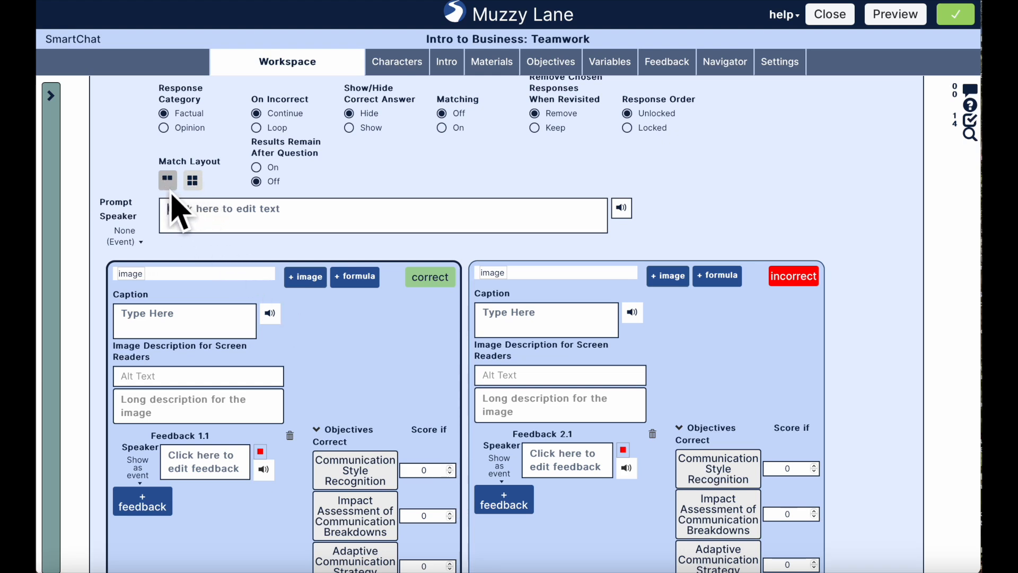
left_click(183, 203)
scroll(249, 311, "down", 5)
scroll(250, 309, "down", 4)
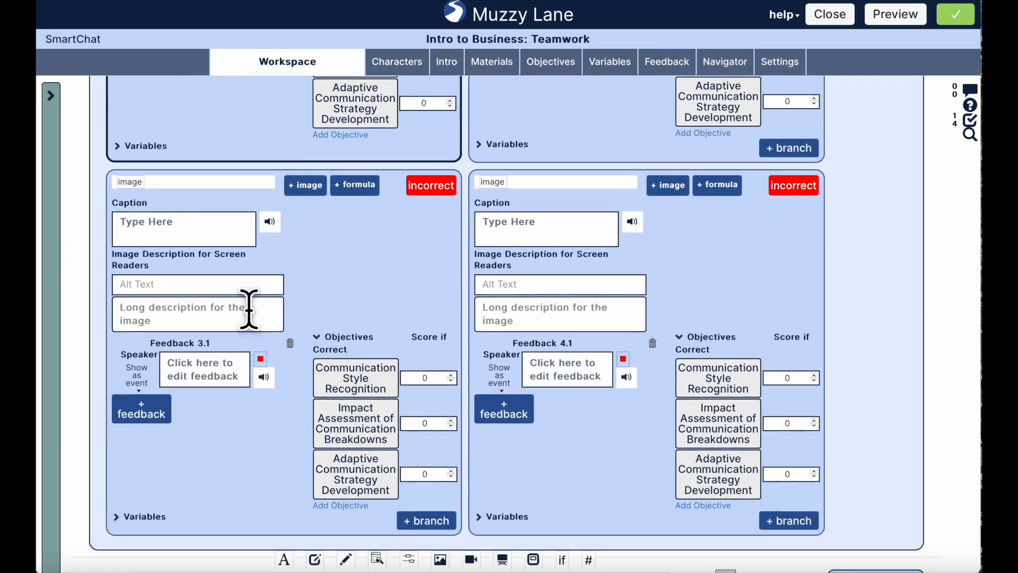
scroll(251, 295, "up", 7)
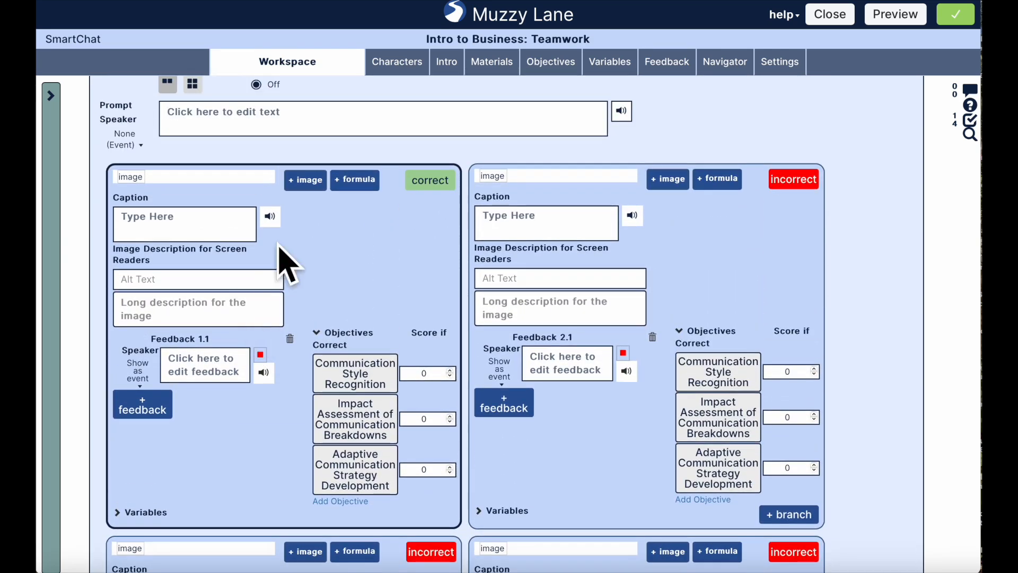
- Upload blue.png from the colors folder as the image of the first, correct response
left_click(302, 183)
left_click(276, 225)
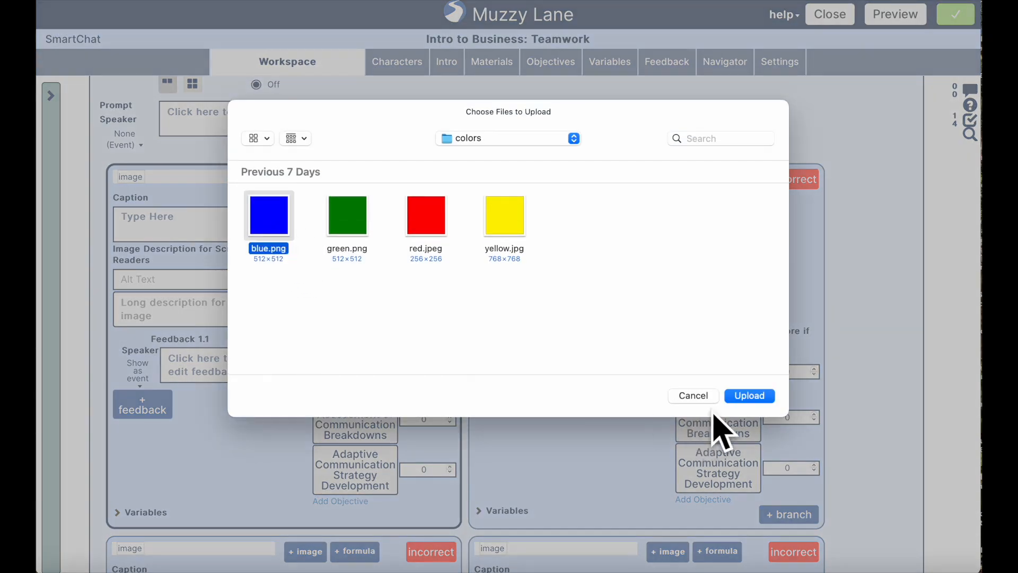
left_click(744, 396)
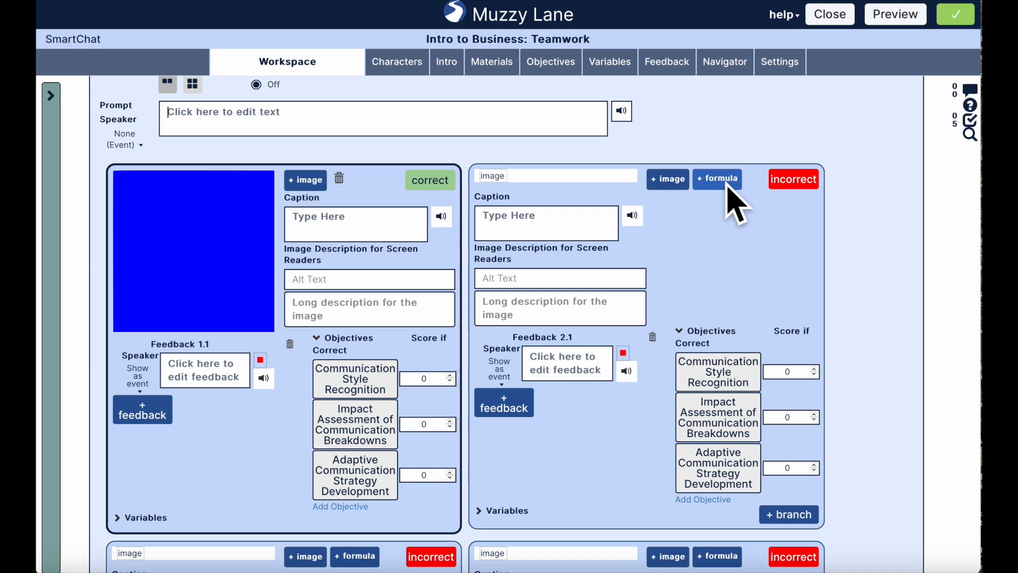
- Add the LaTeX formula e=mc^2 to the second, incorrect response
left_click(727, 185)
left_click(493, 302)
type("e=mc^2")
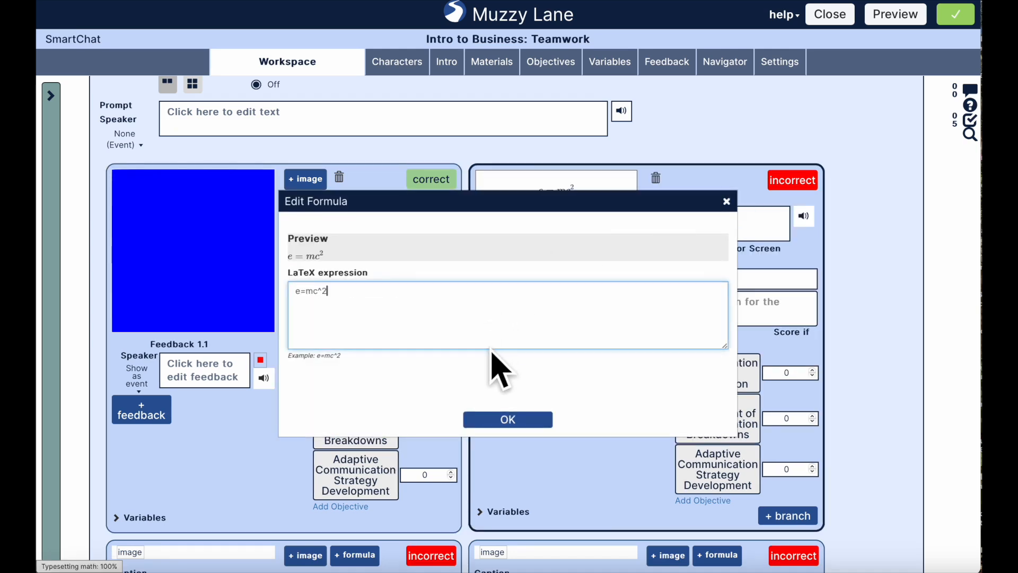
left_click(499, 418)
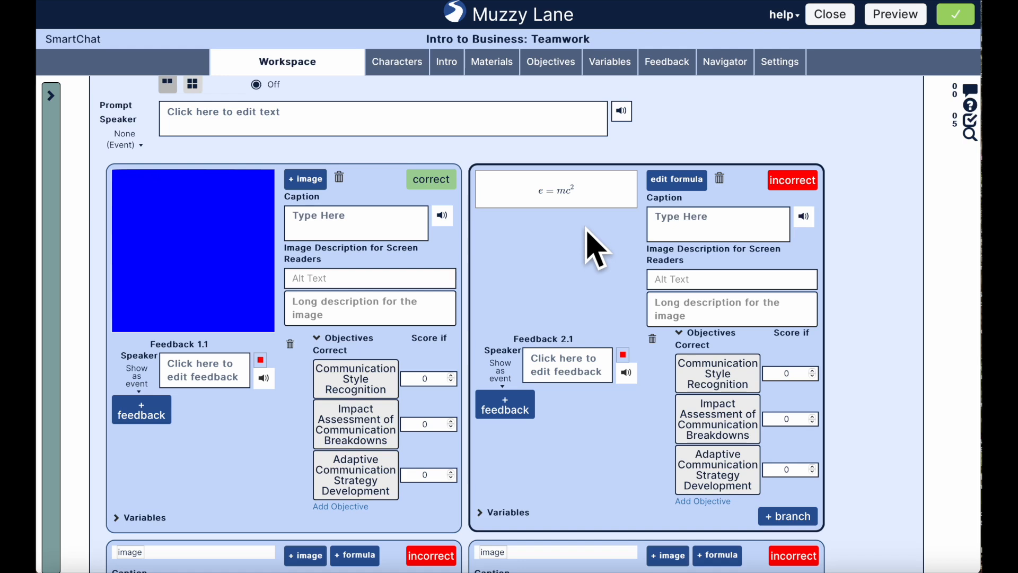
- Check the caption and screen-reader image description fields of the blue image response
left_click(385, 220)
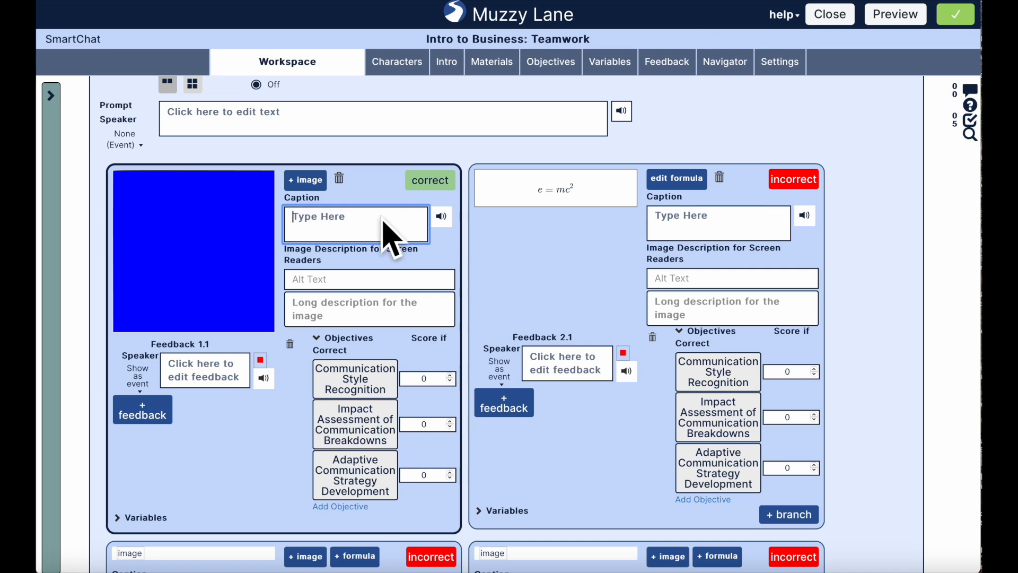
left_click(365, 288)
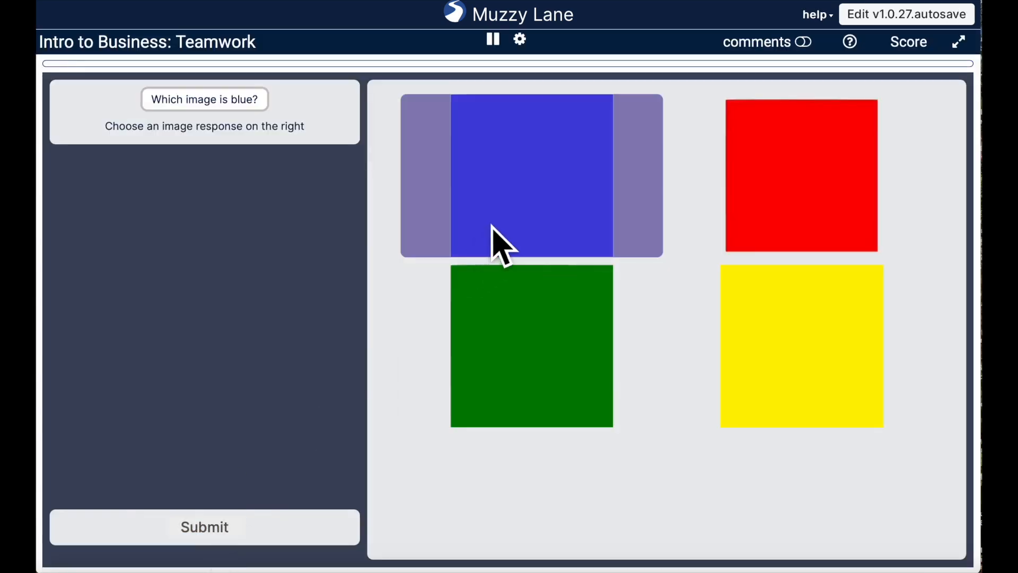
- In the activity preview, submit the blue image as the answer to "Which image is blue?" and continue
left_click(490, 227)
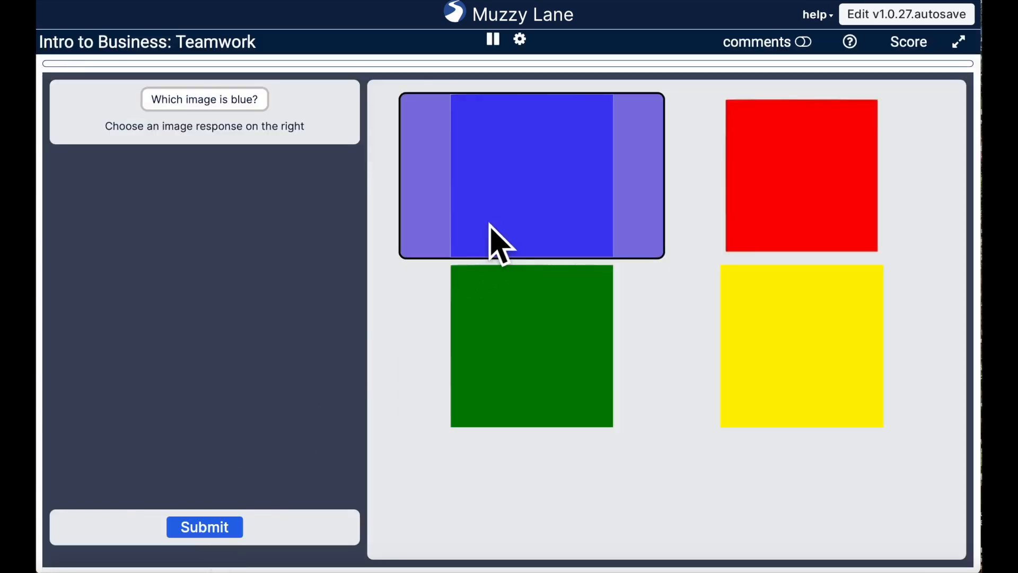
left_click(218, 526)
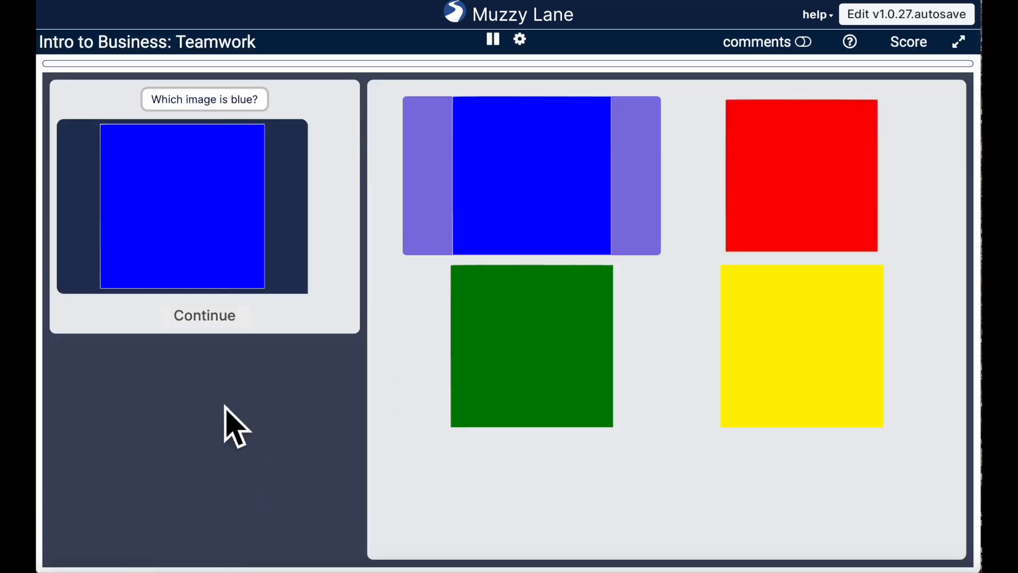
left_click(223, 356)
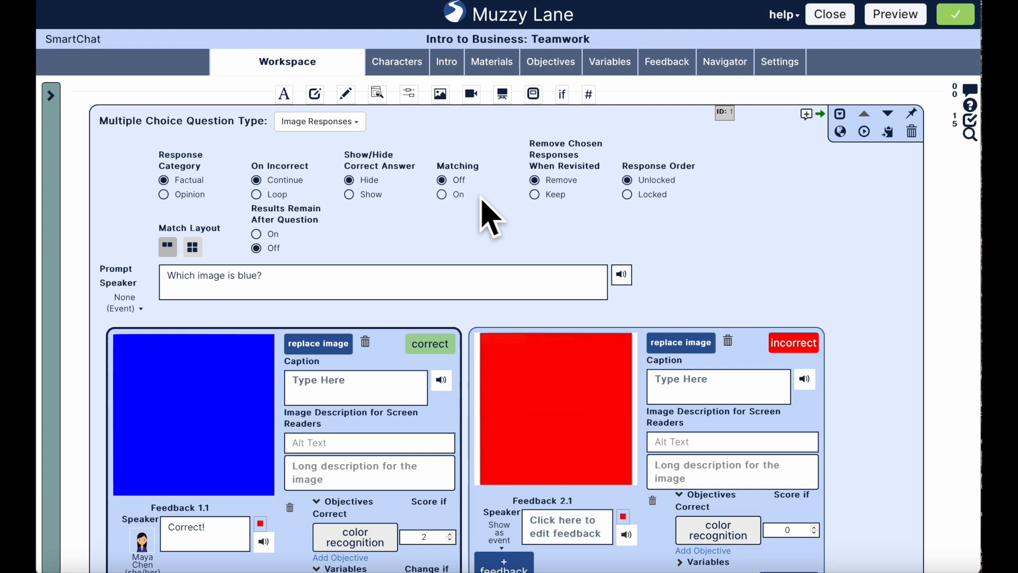
- Turn on Matching for the image-response question
left_click(445, 194)
left_click(444, 180)
left_click(449, 196)
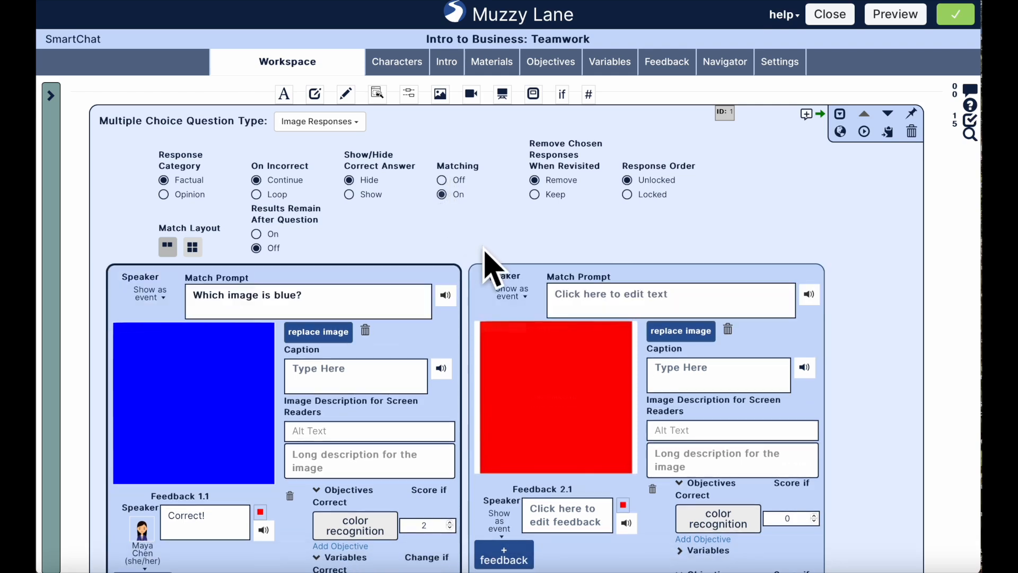
- Enter "Which image is red?" as the match prompt for the red image
scroll(381, 352, "down", 3)
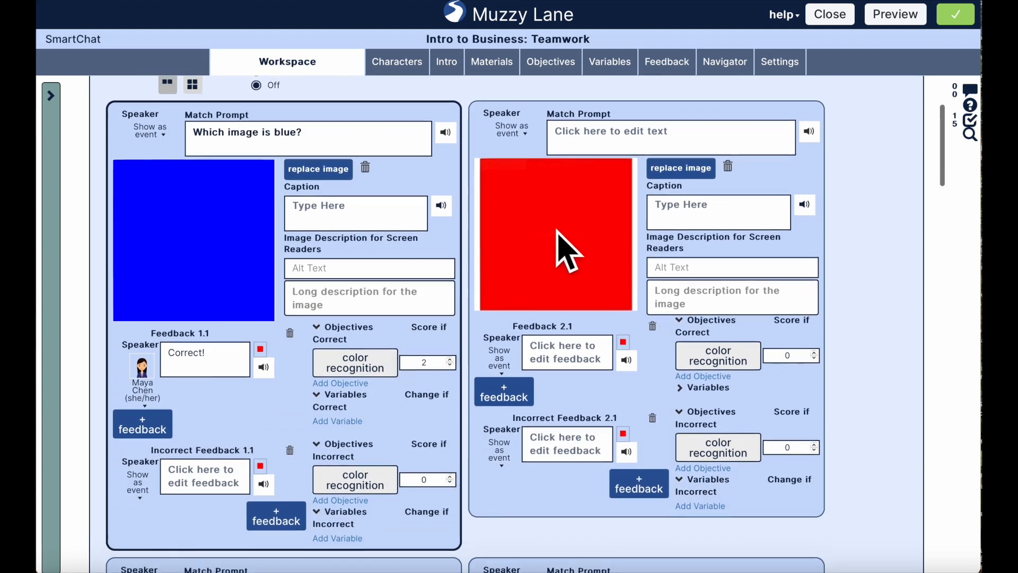
scroll(563, 245, "up", 1)
left_click(616, 201)
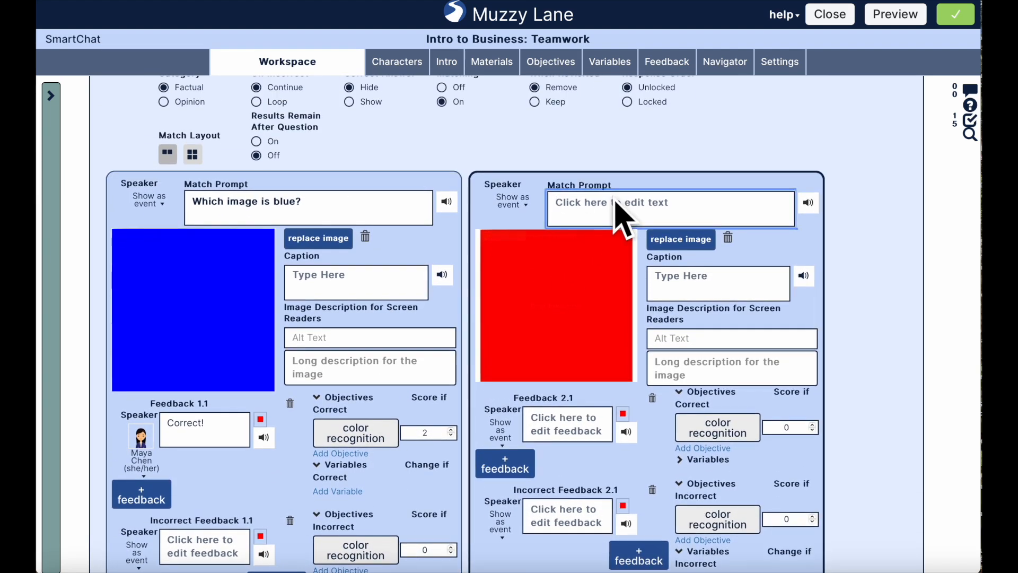
type("Which image is red?")
- Enter the match prompts "Which is yellow?" for the yellow image and "Which is green?" for the green image
scroll(470, 416, "down", 3)
scroll(536, 419, "down", 2)
left_click(352, 393)
type("Whic")
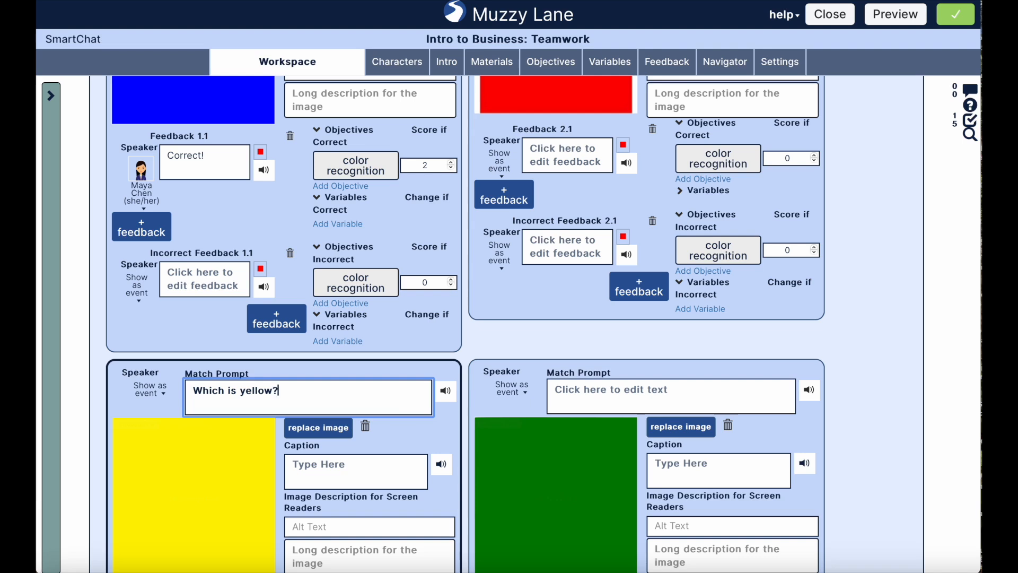
left_click(672, 395)
type("Which is")
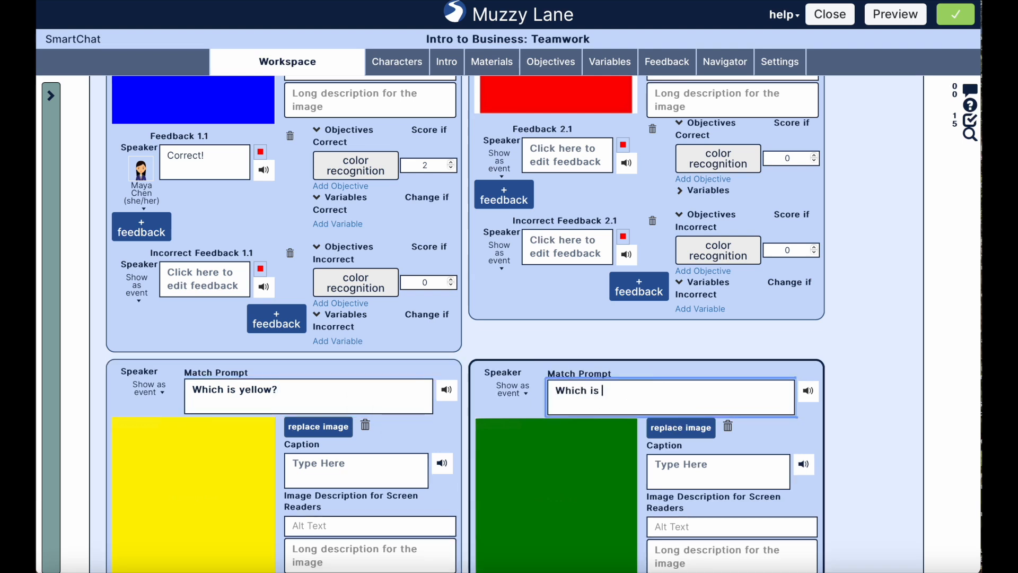
left_click(587, 336)
- Enter "Incorrect" as the incorrect feedback for the blue image response
scroll(505, 397, "up", 2)
scroll(499, 428, "up", 1)
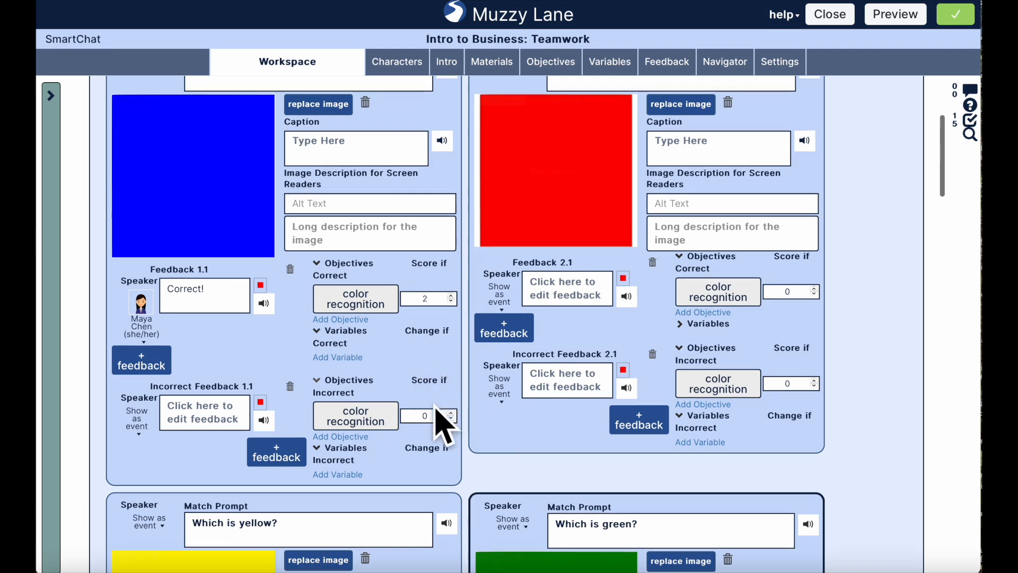
scroll(387, 466, "up", 4)
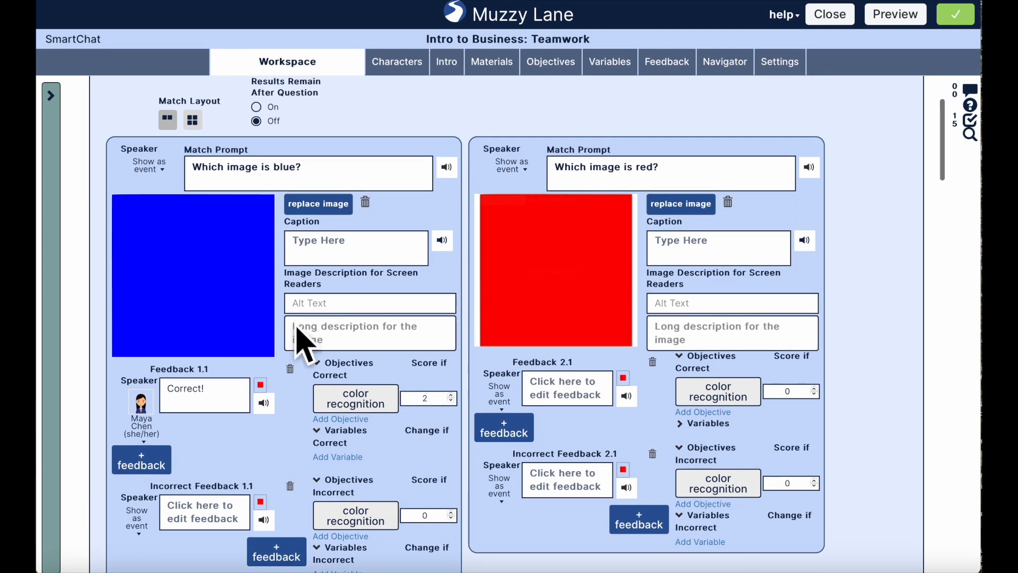
scroll(282, 466, "down", 2)
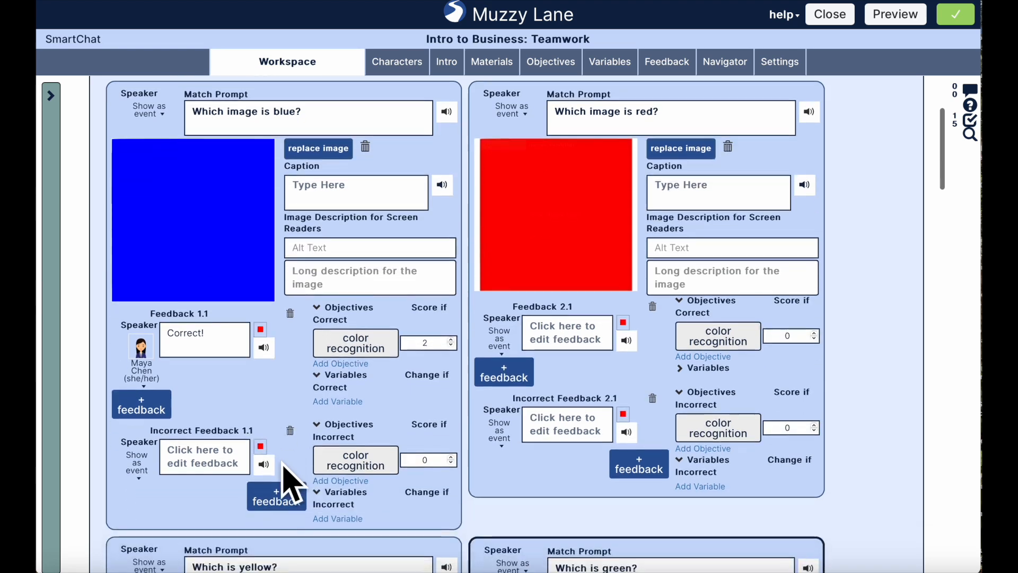
left_click(227, 469)
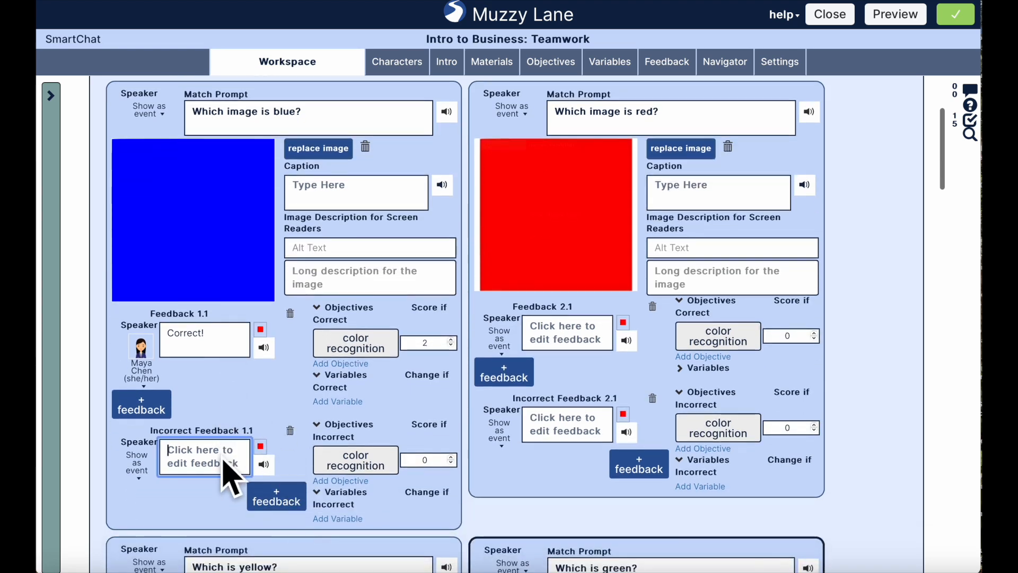
type("Incorrect")
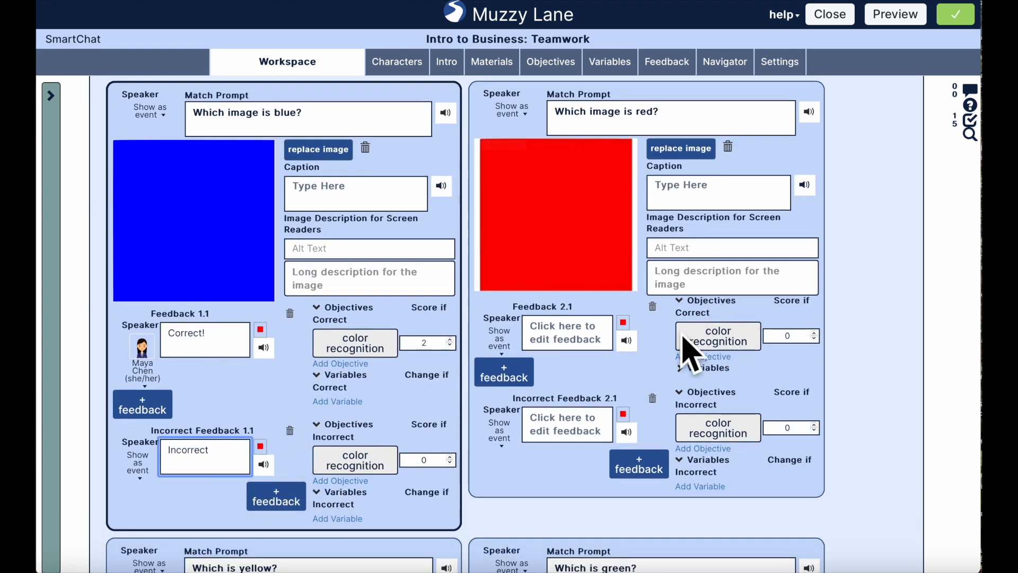
- For the red image, set the color recognition score if correct to 2 and enter "Correct" as the feedback
left_click(575, 340)
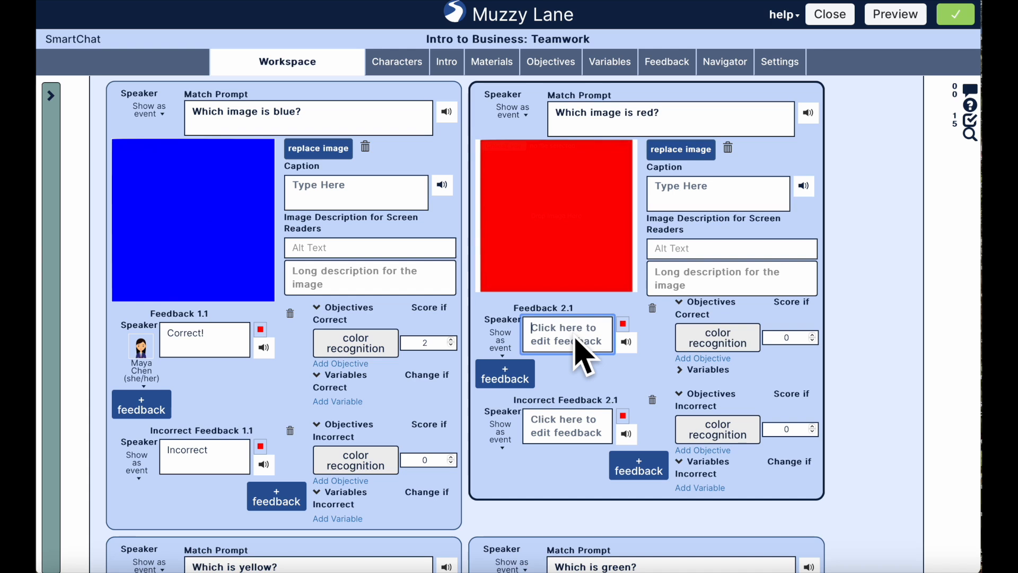
left_click(813, 339)
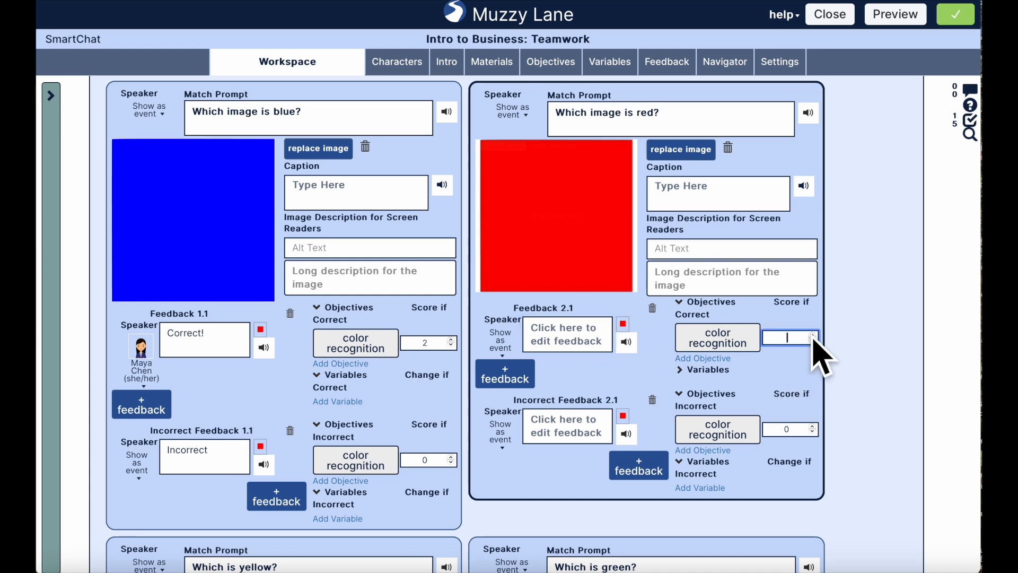
type("2")
left_click(578, 342)
type("C")
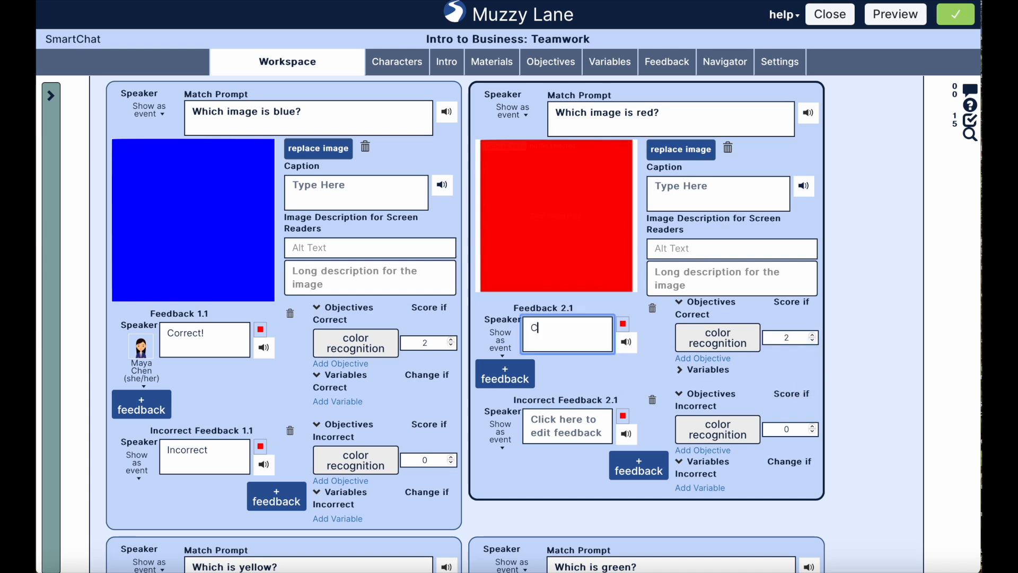
type("orrect")
- Enter "Incorrect" as the incorrect feedback for the red image response
left_click(568, 418)
type("Inc")
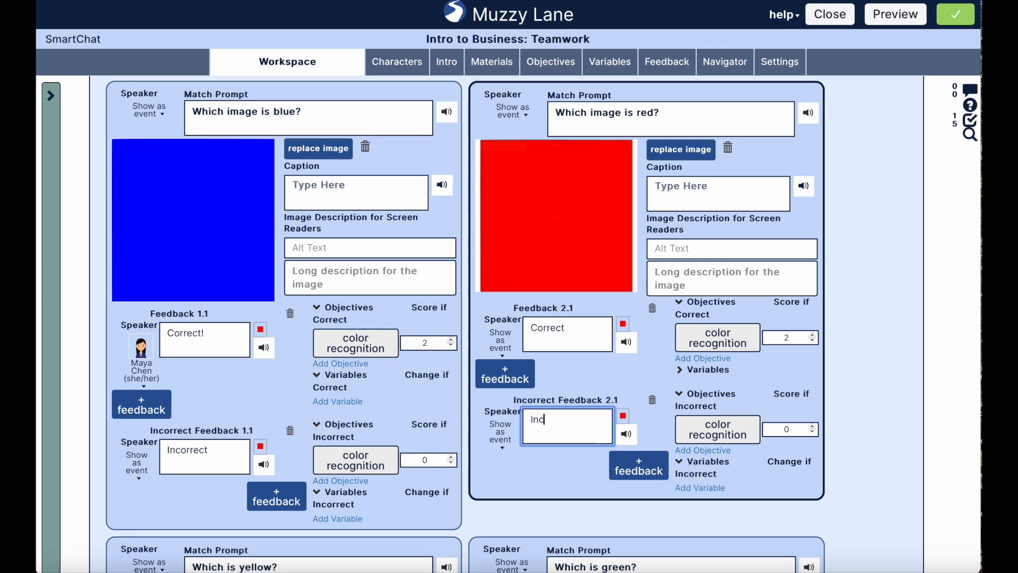
type("orrect")
left_click(647, 416)
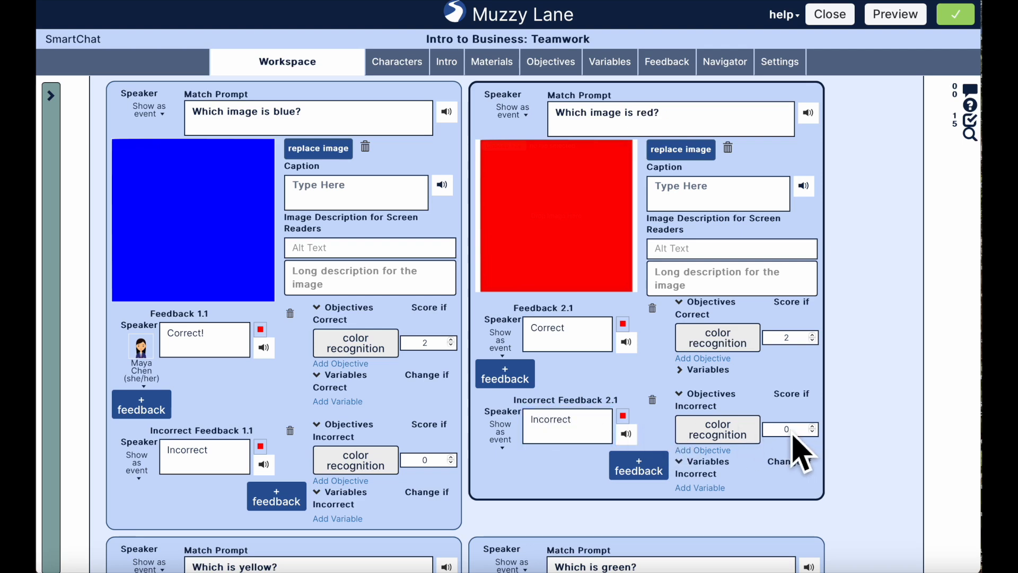
- Preview the activity, submit the blue image for "Which image is blue?" and continue to the following match prompt
scroll(784, 409, "up", 4)
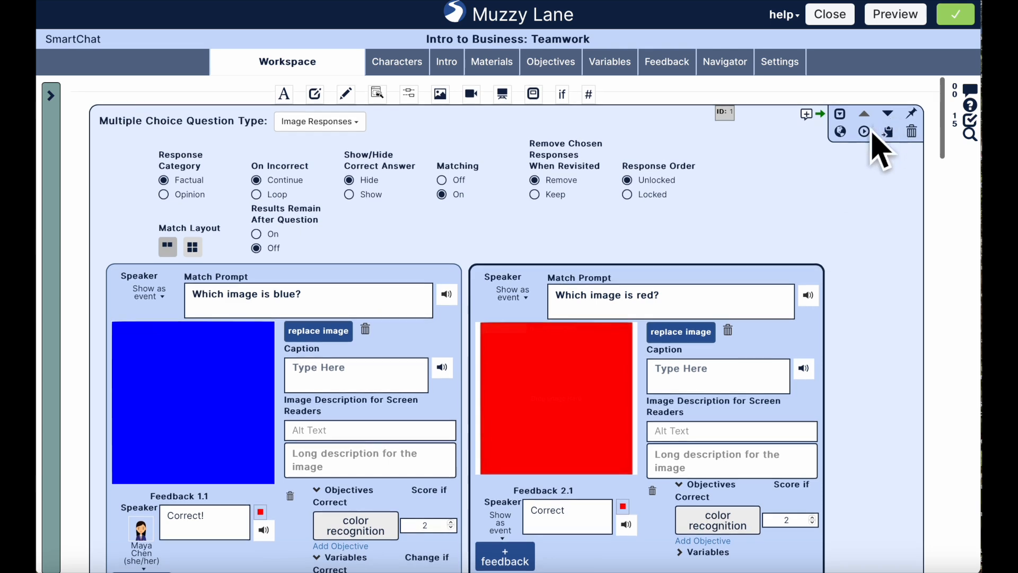
left_click(895, 16)
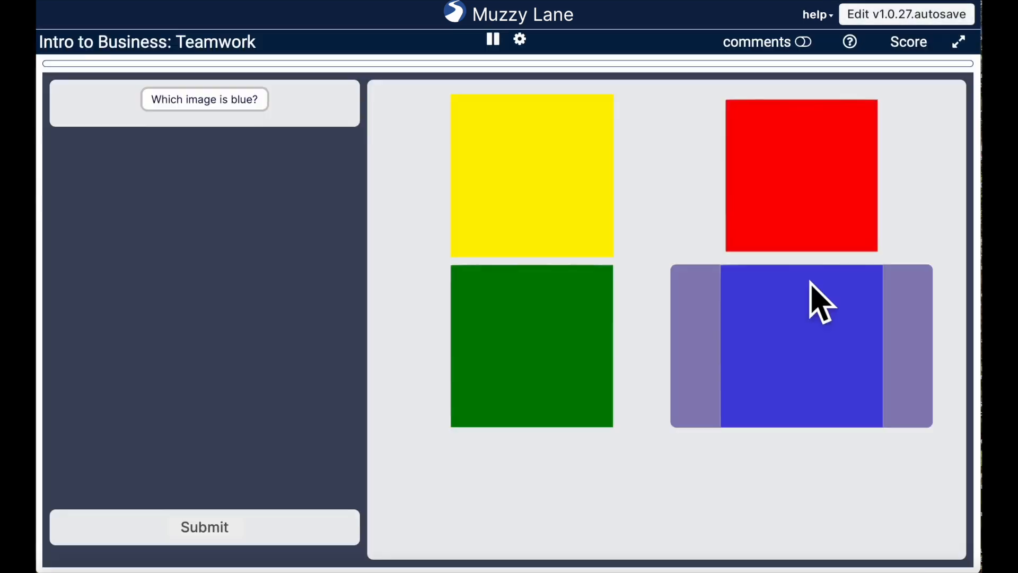
left_click(803, 322)
left_click(206, 530)
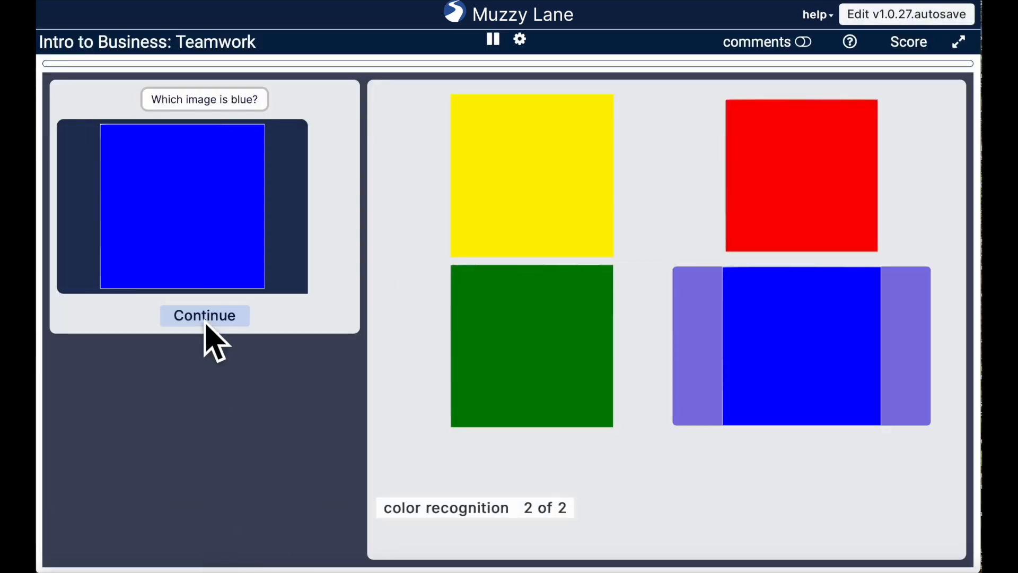
left_click(205, 314)
- Submit the yellow image for "Which is yellow?" and the green image for "Which is green?" in the preview
left_click(531, 175)
left_click(204, 526)
left_click(227, 389)
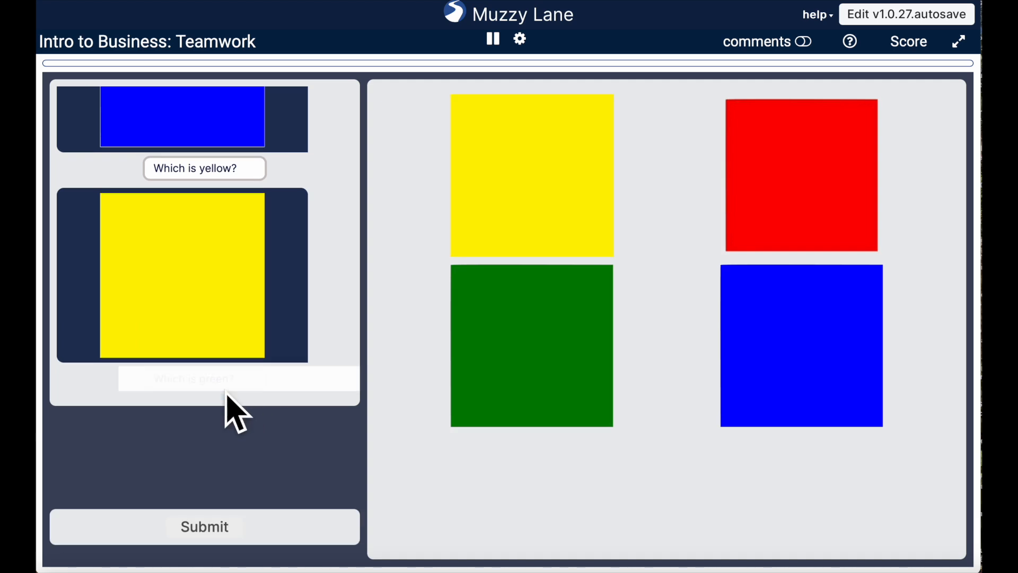
left_click(531, 368)
left_click(204, 527)
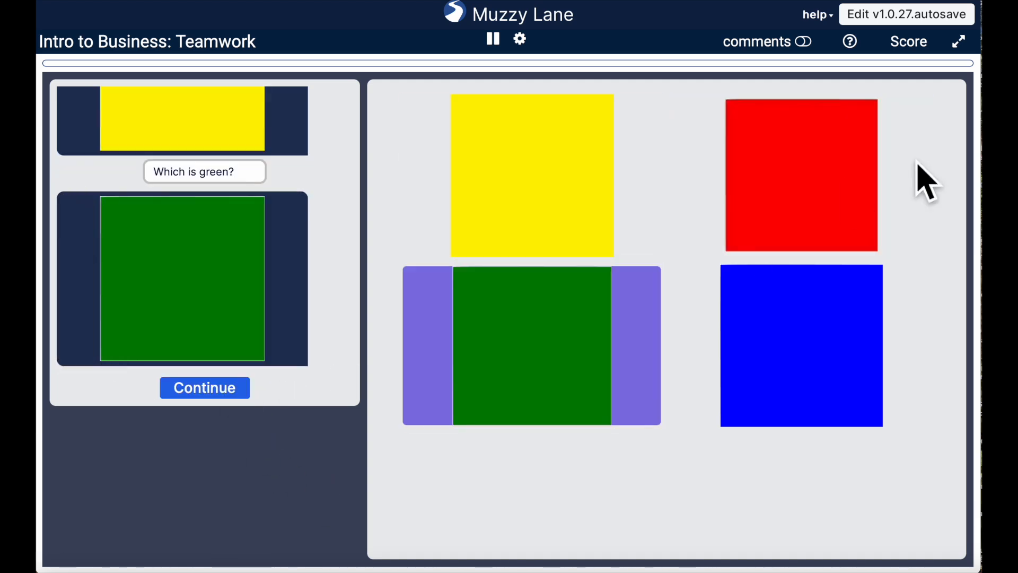